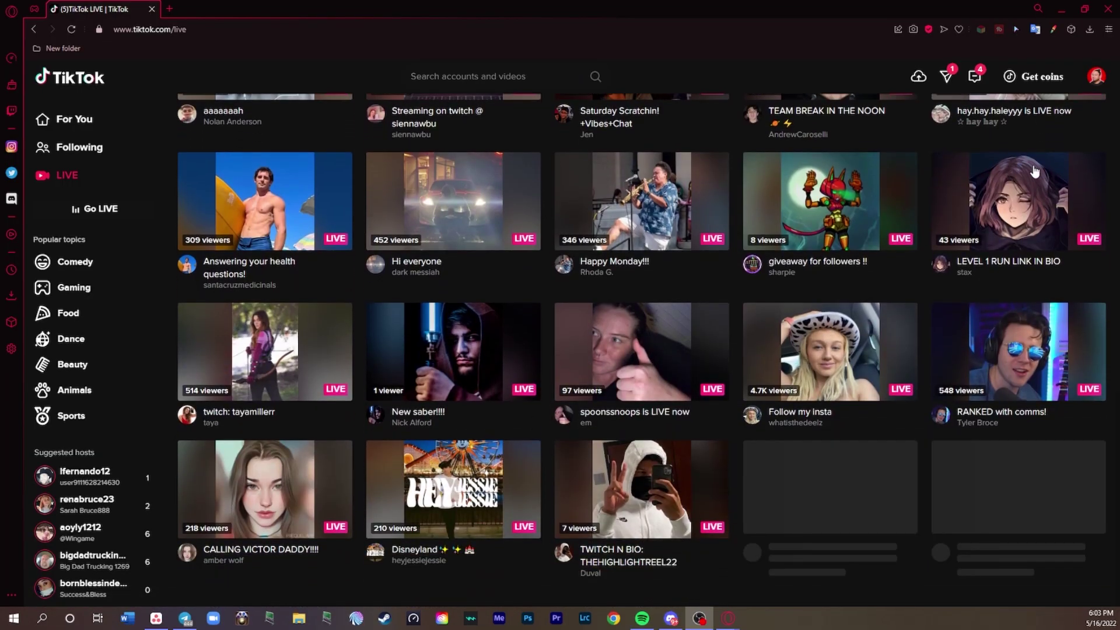
{"action": "scroll", "coordinate": [1027, 172], "scroll_direction": "down", "scroll_amount": 12}
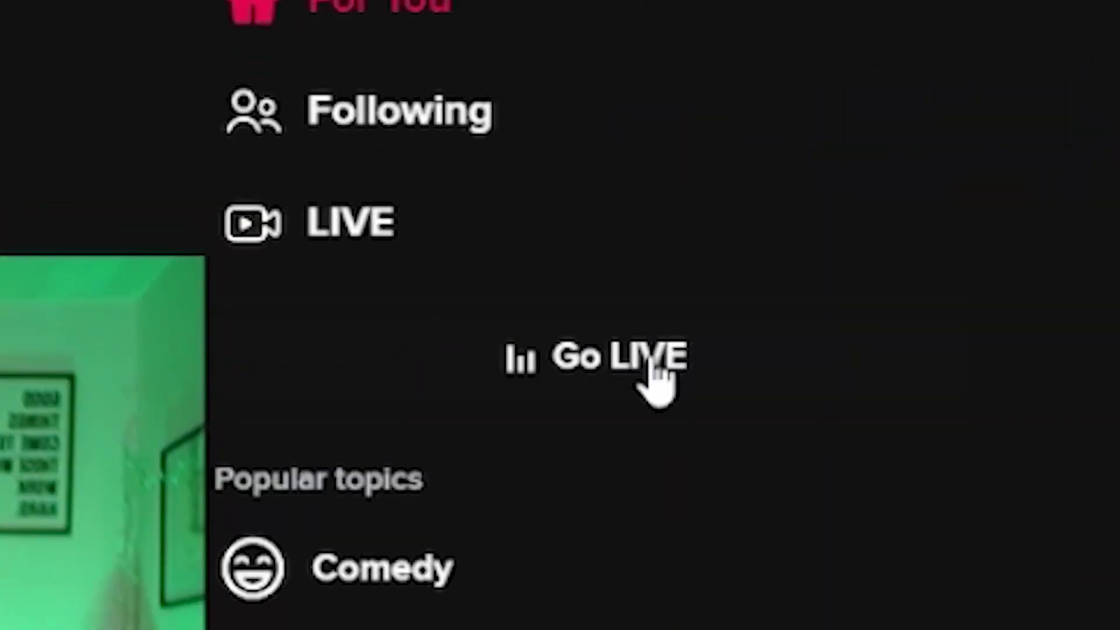
- Start a new TikTok LIVE setup and open its LIVE content picker
{"action": "left_click", "coordinate": [356, 211]}
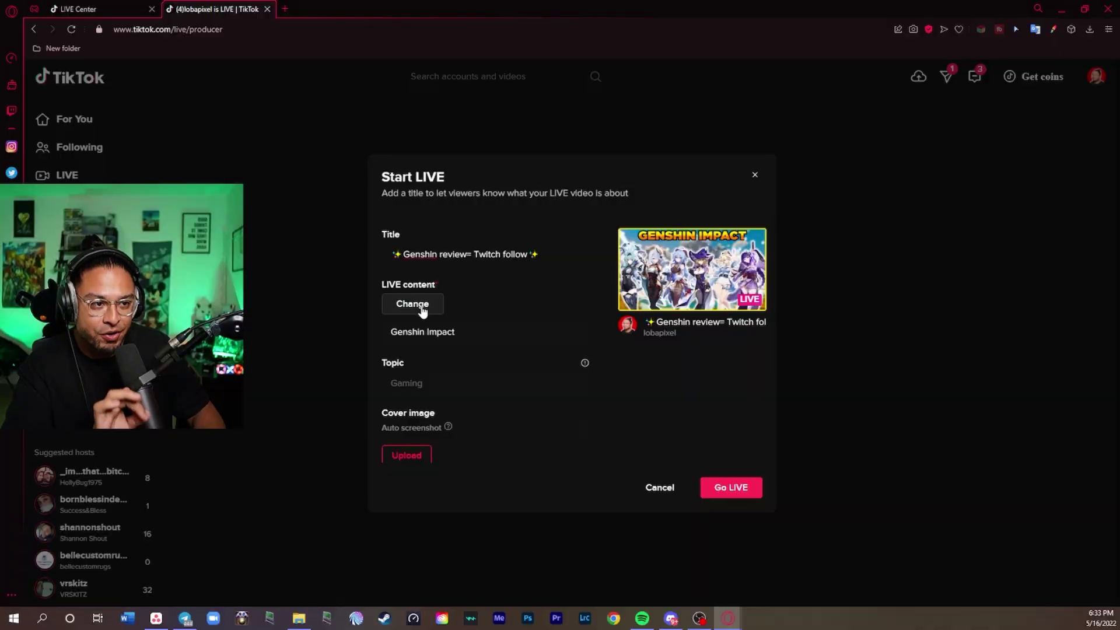
{"action": "left_click", "coordinate": [420, 304]}
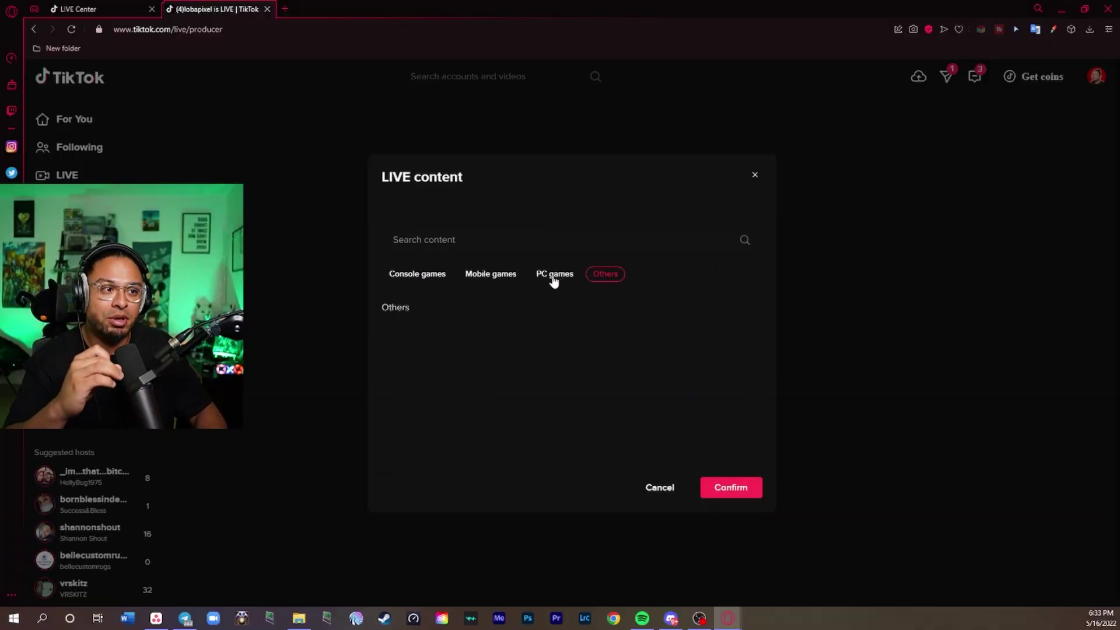
- Browse the PC, Mobile and Console game lists, then confirm Genshin Impact as the LIVE content
{"action": "left_click", "coordinate": [553, 275]}
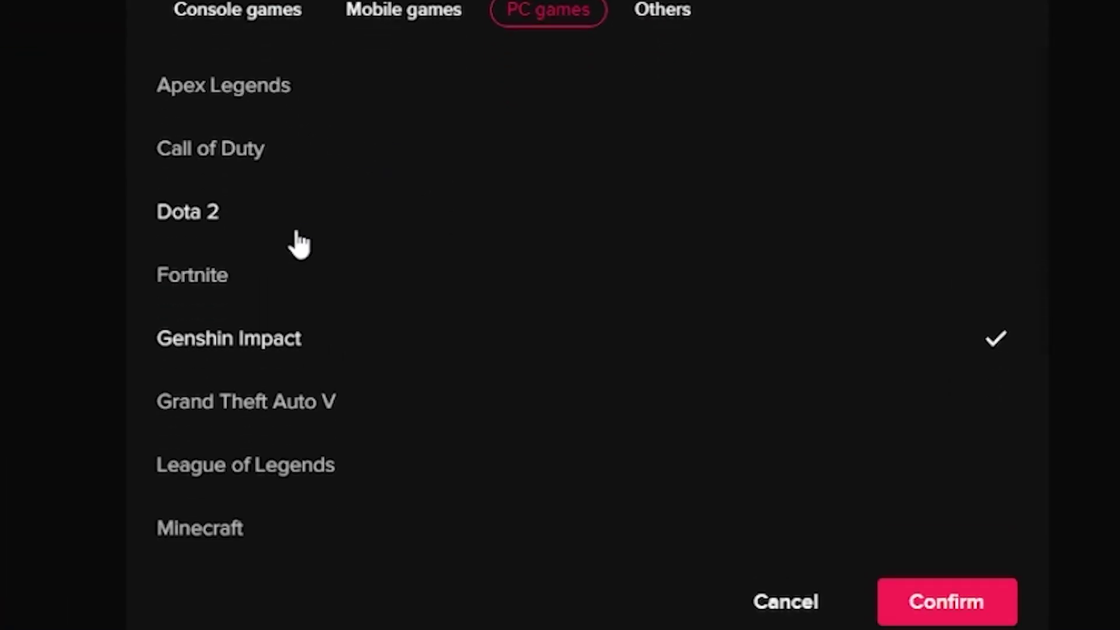
{"action": "scroll", "coordinate": [443, 376], "scroll_direction": "down", "scroll_amount": 2}
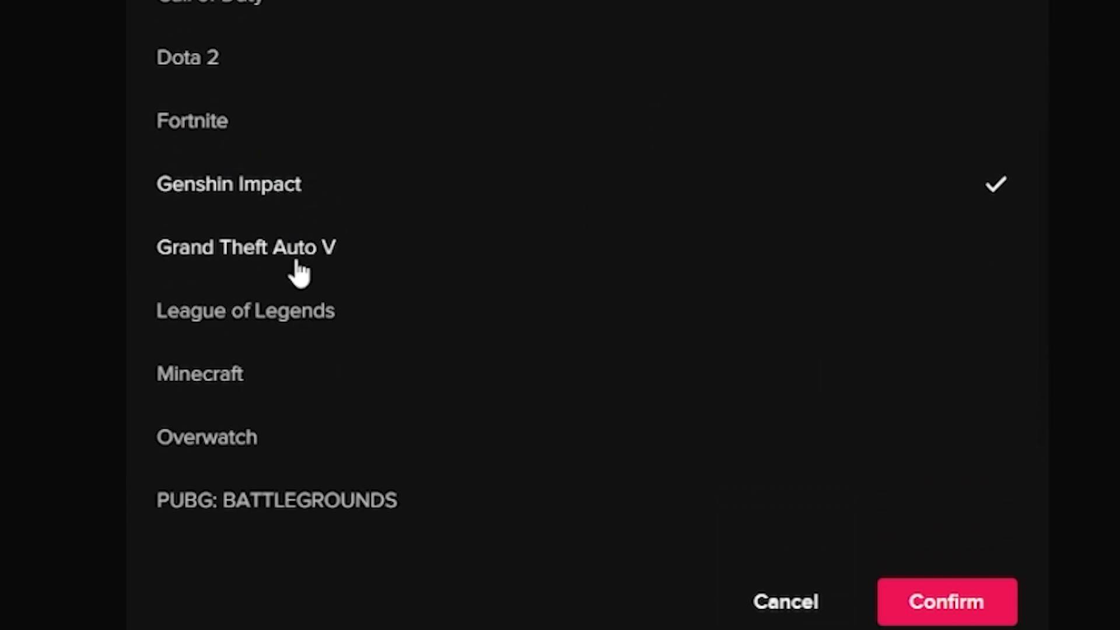
{"action": "scroll", "coordinate": [432, 408], "scroll_direction": "up", "scroll_amount": 3}
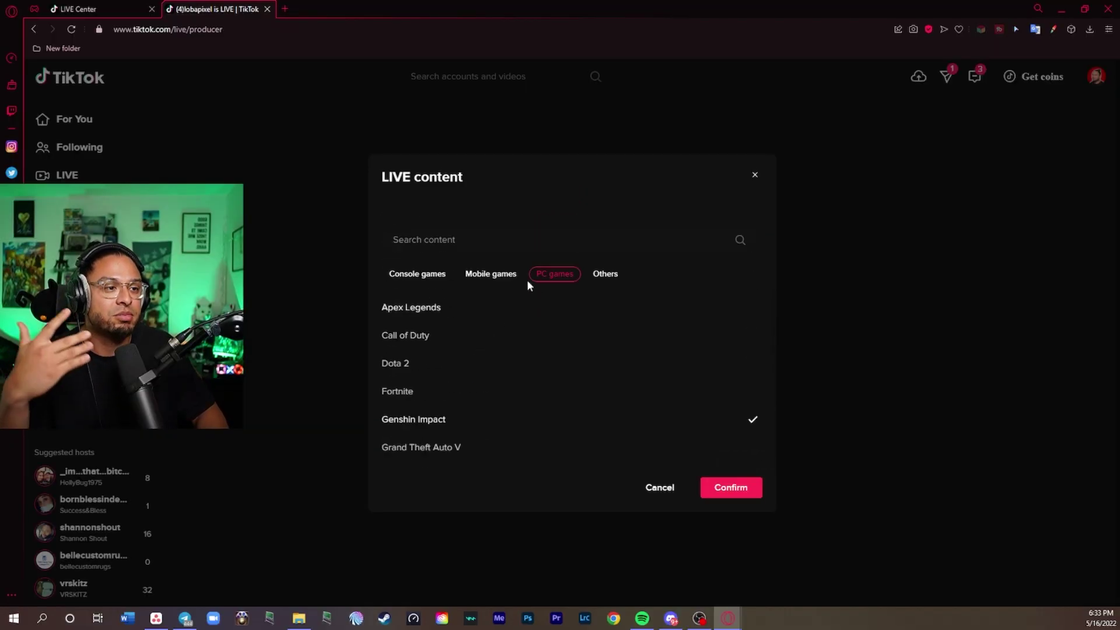
{"action": "left_click", "coordinate": [491, 274]}
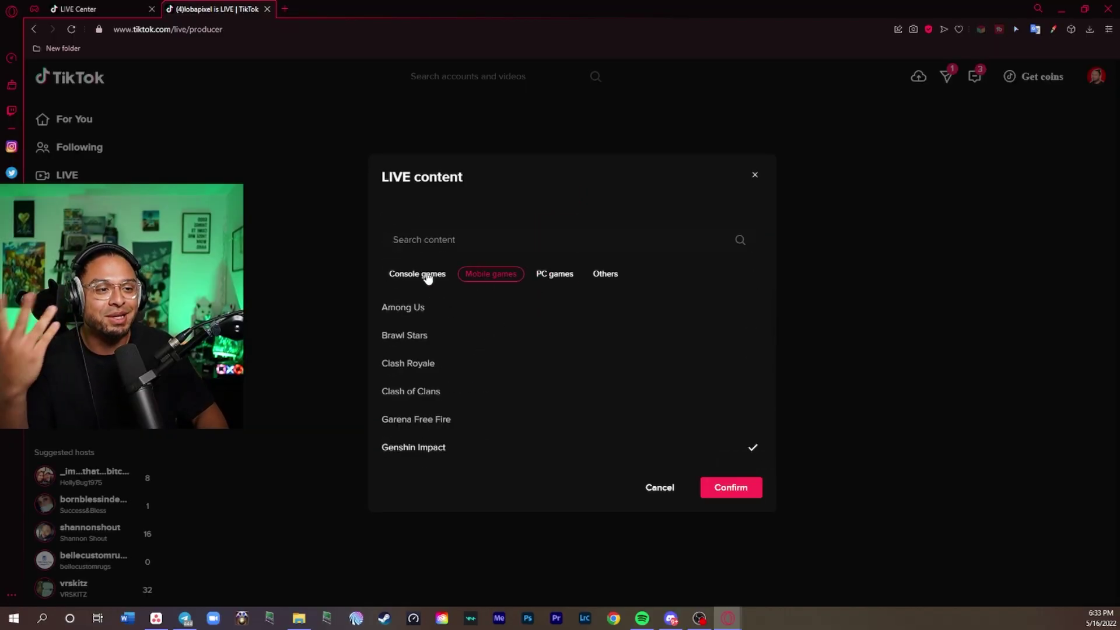
{"action": "left_click", "coordinate": [428, 276]}
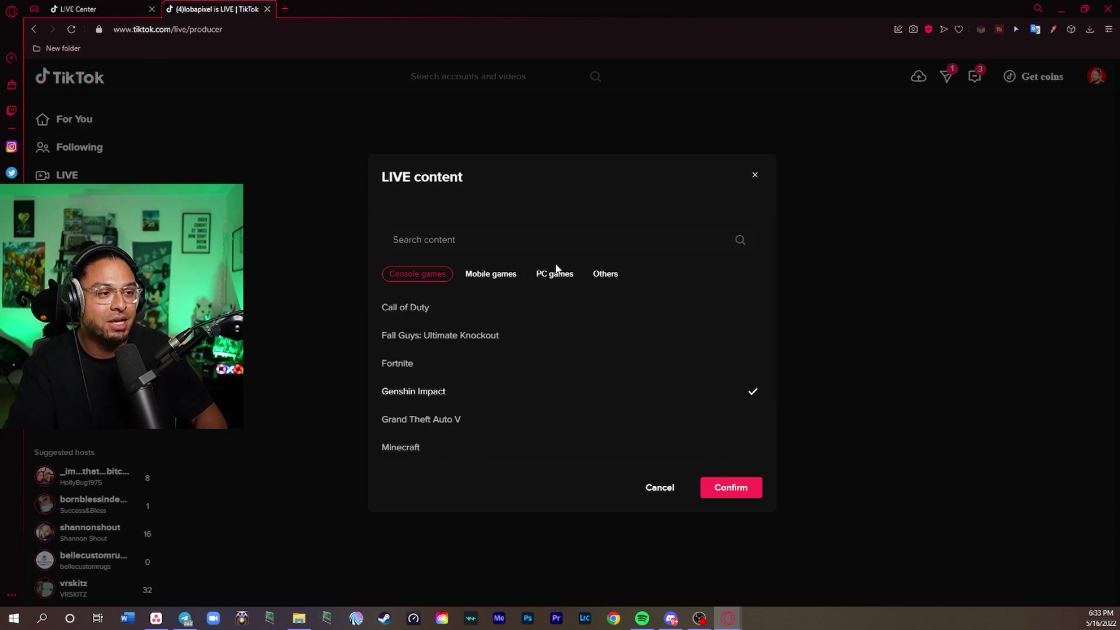
{"action": "scroll", "coordinate": [528, 347], "scroll_direction": "down", "scroll_amount": 3}
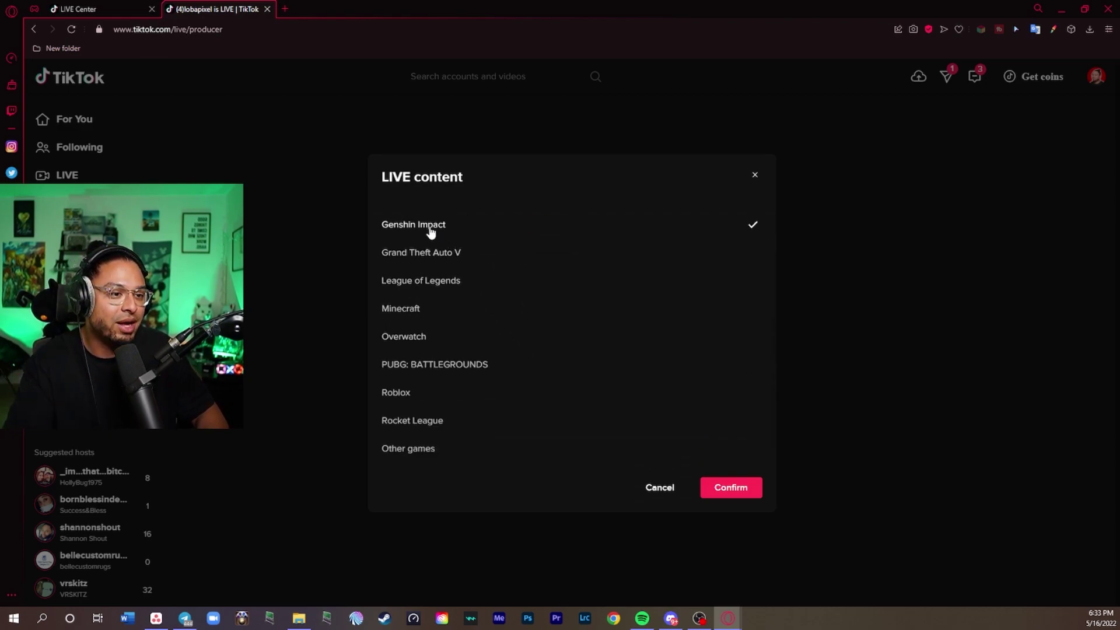
{"action": "left_click", "coordinate": [738, 494]}
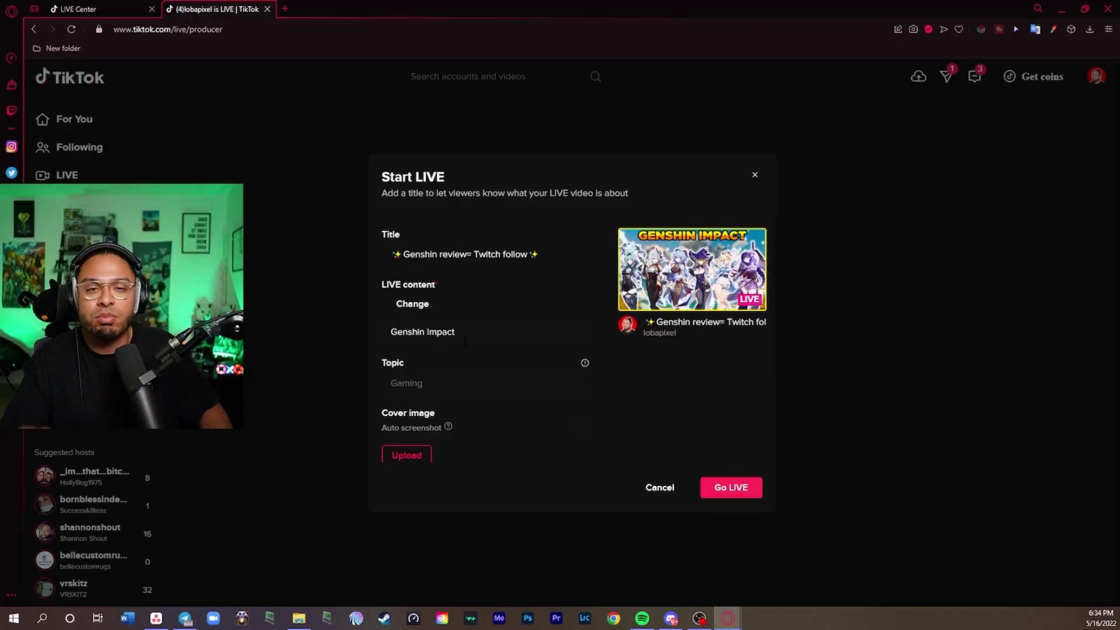
- Review the Start LIVE options and go LIVE to get the server URL and stream key
{"action": "scroll", "coordinate": [461, 345], "scroll_direction": "down", "scroll_amount": 2}
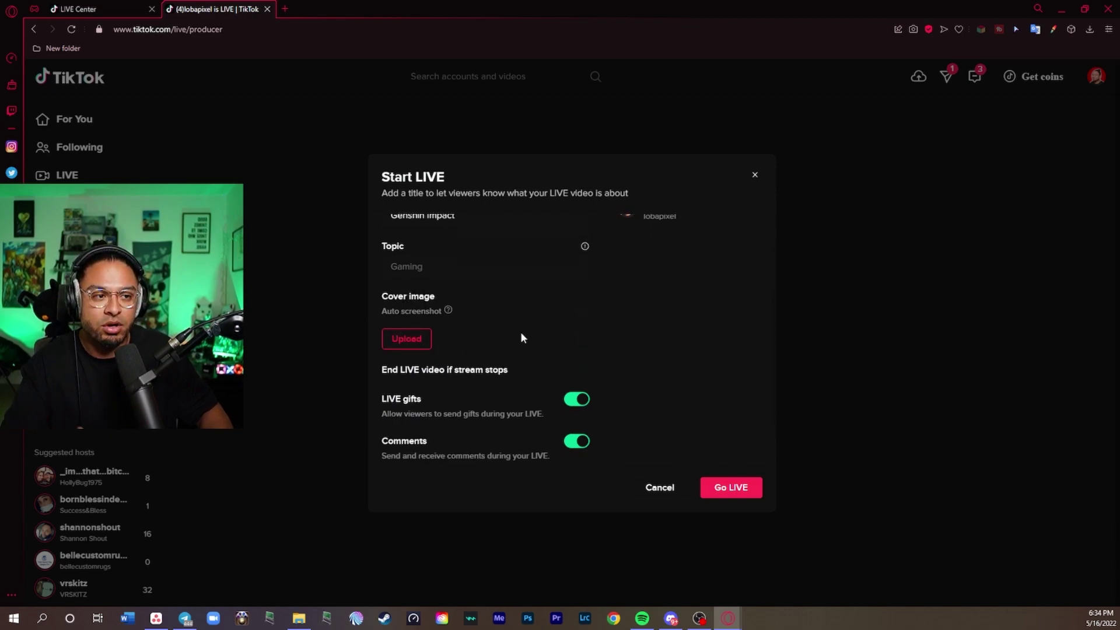
{"action": "scroll", "coordinate": [520, 335], "scroll_direction": "up", "scroll_amount": 2}
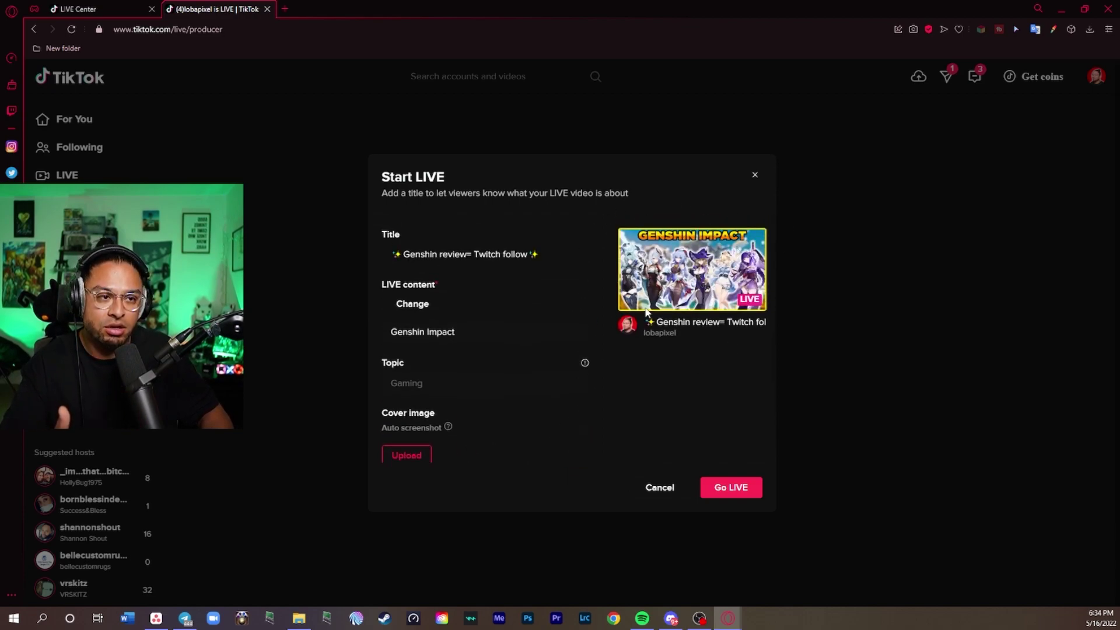
{"action": "scroll", "coordinate": [432, 396], "scroll_direction": "down", "scroll_amount": 2}
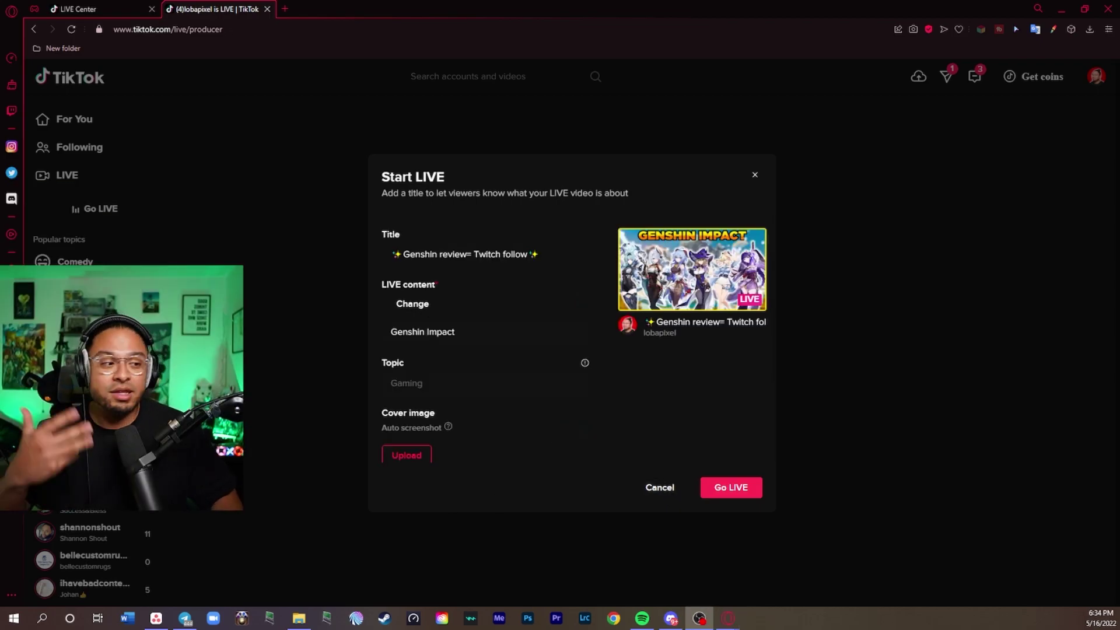
{"action": "left_click", "coordinate": [724, 490]}
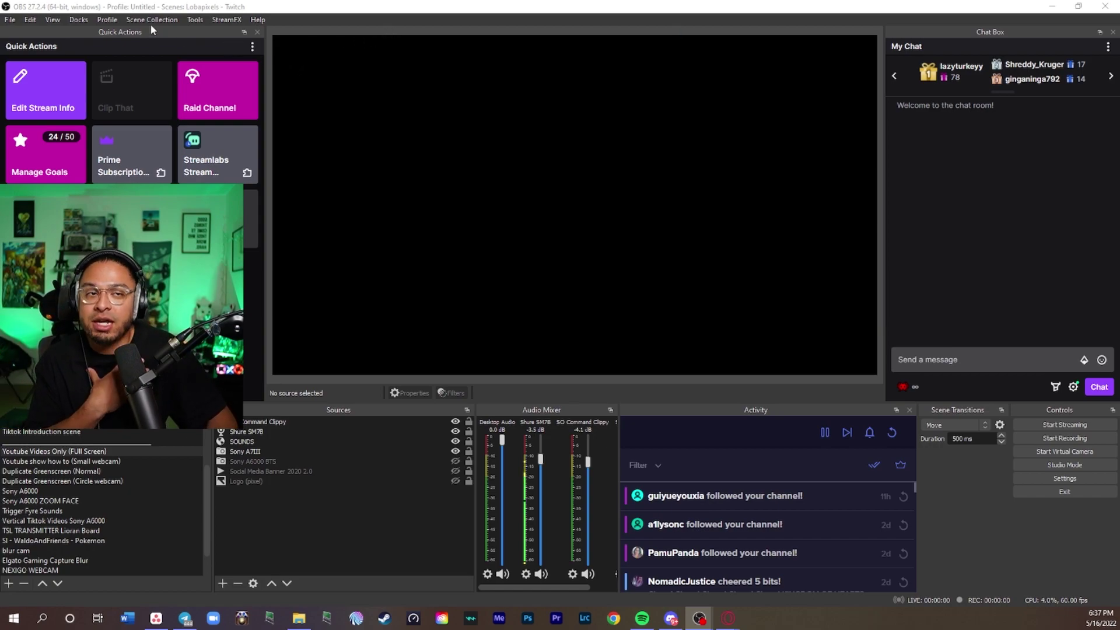
- Switch OBS to the Tiktok profile
{"action": "left_click", "coordinate": [146, 21]}
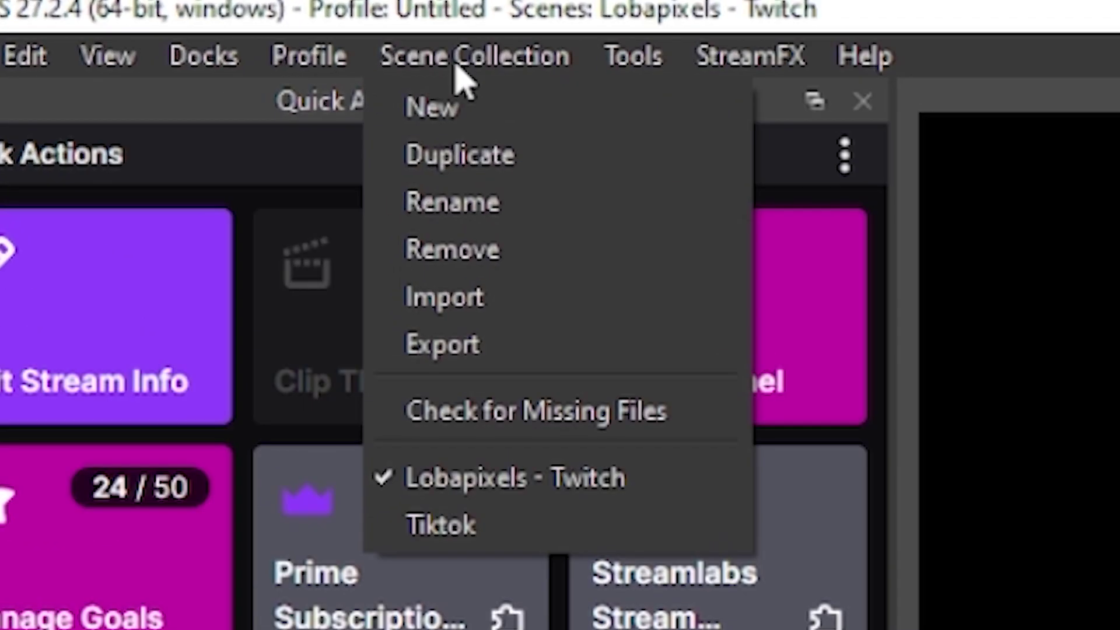
{"action": "mouse_move", "coordinate": [318, 62]}
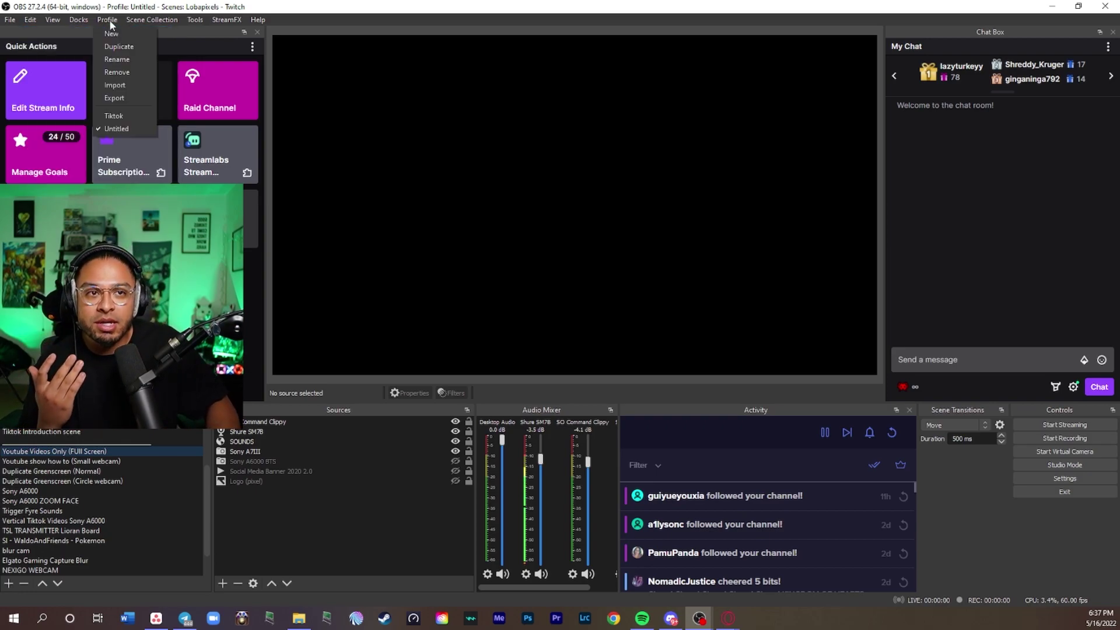
{"action": "left_click", "coordinate": [112, 114]}
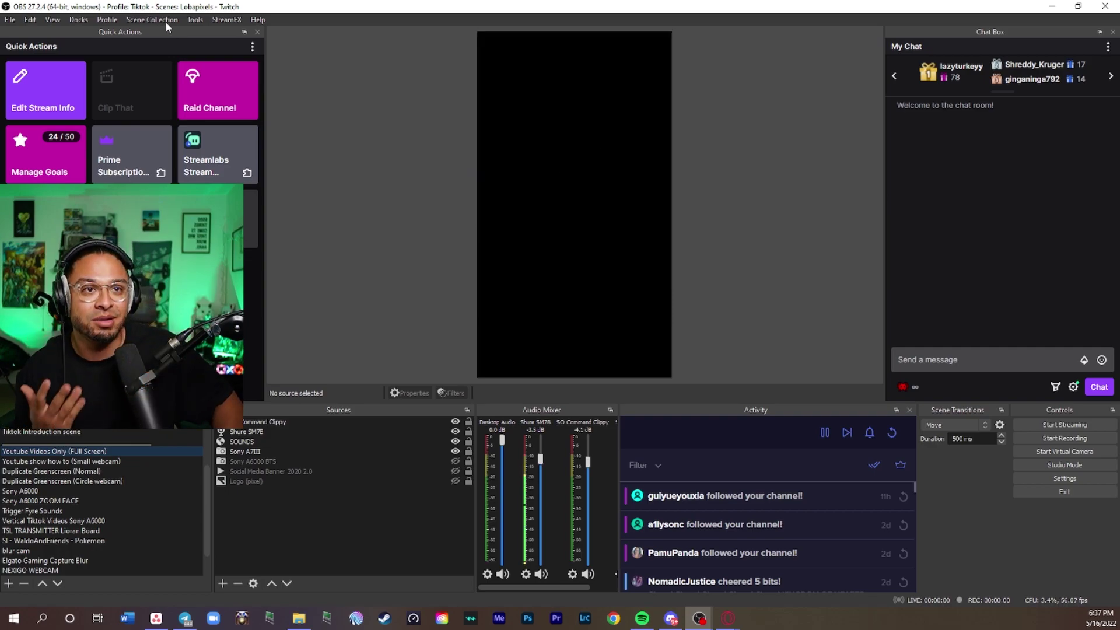
- Load the Tiktok scene collection
{"action": "left_click", "coordinate": [112, 19]}
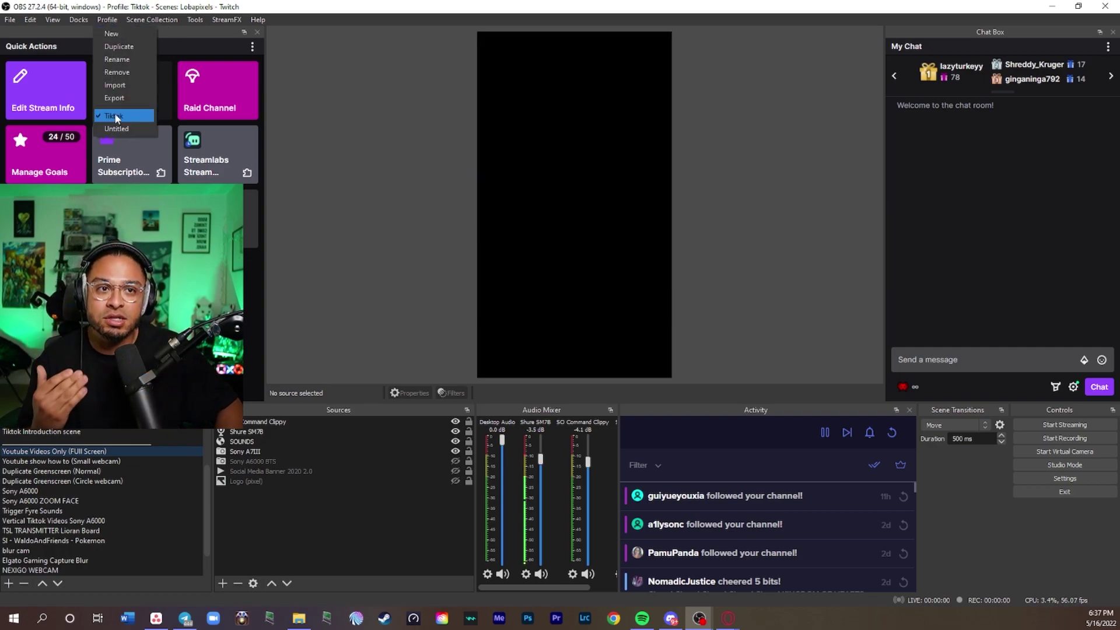
{"action": "mouse_move", "coordinate": [165, 16]}
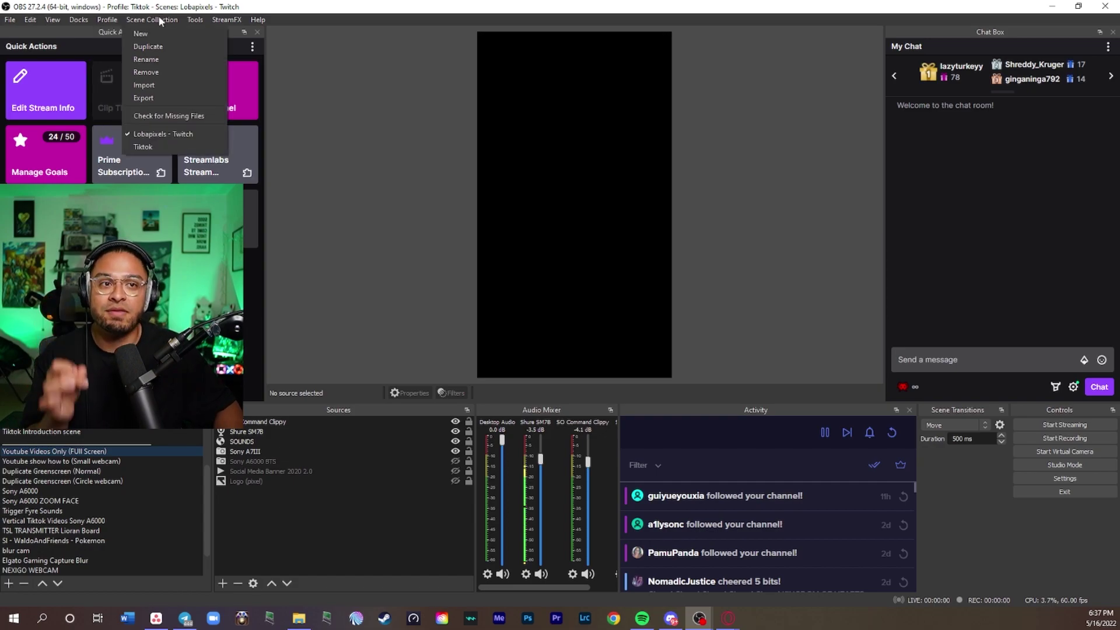
{"action": "left_click", "coordinate": [160, 148]}
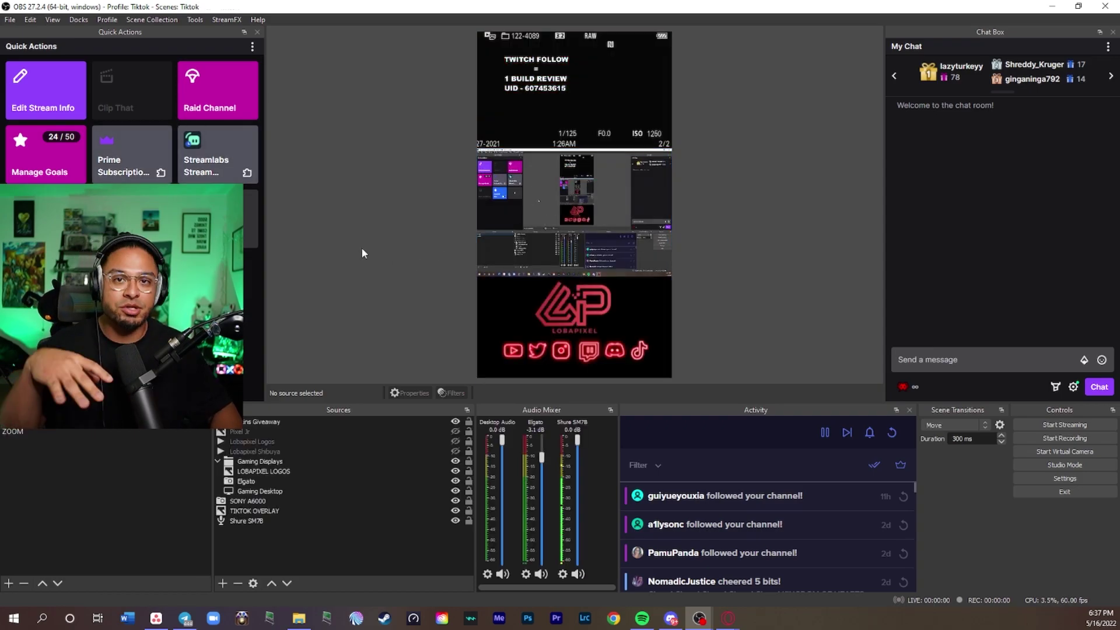
- In OBS Settings, keep the stream service as Custom... and move on to the Output page
{"action": "left_click", "coordinate": [10, 20]}
{"action": "left_click", "coordinate": [53, 75]}
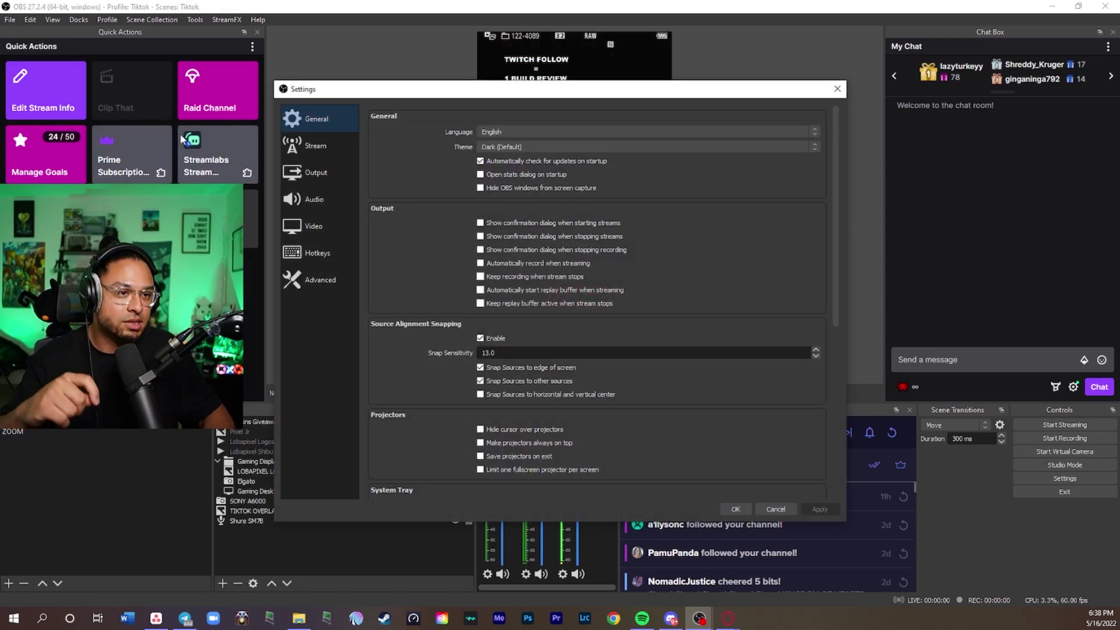
{"action": "left_click", "coordinate": [334, 146]}
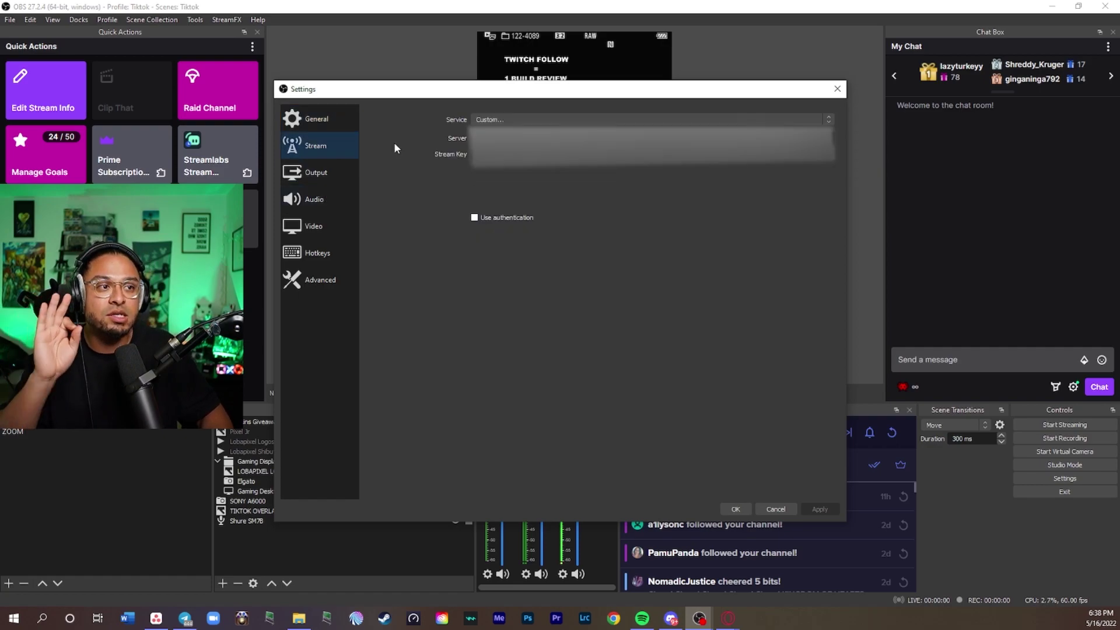
{"action": "left_click", "coordinate": [544, 119]}
{"action": "left_click", "coordinate": [519, 120]}
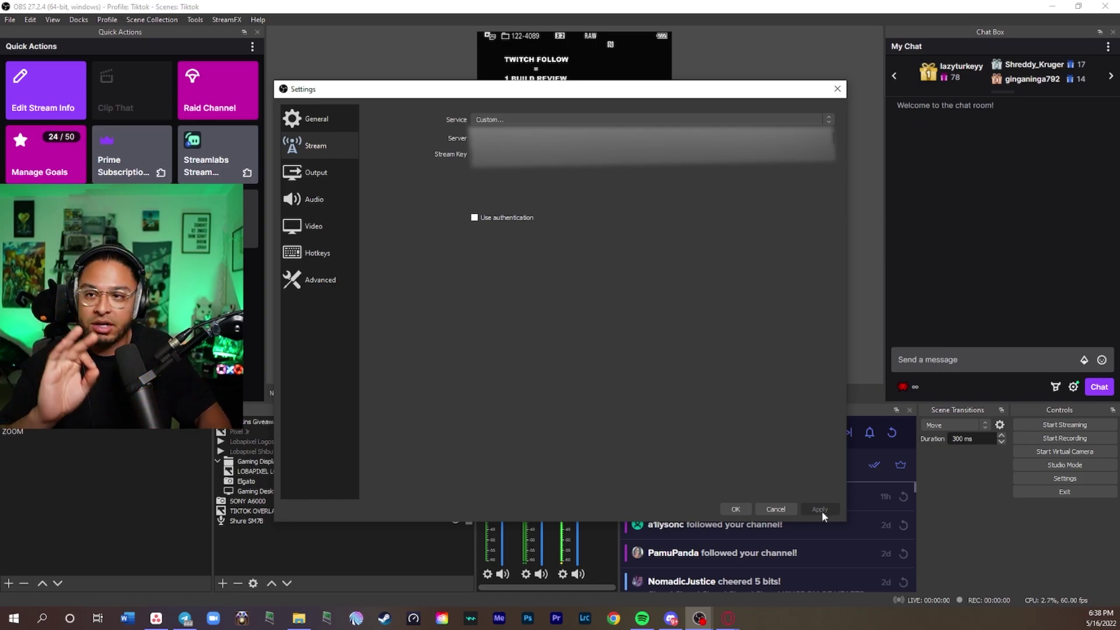
{"action": "left_click", "coordinate": [310, 174]}
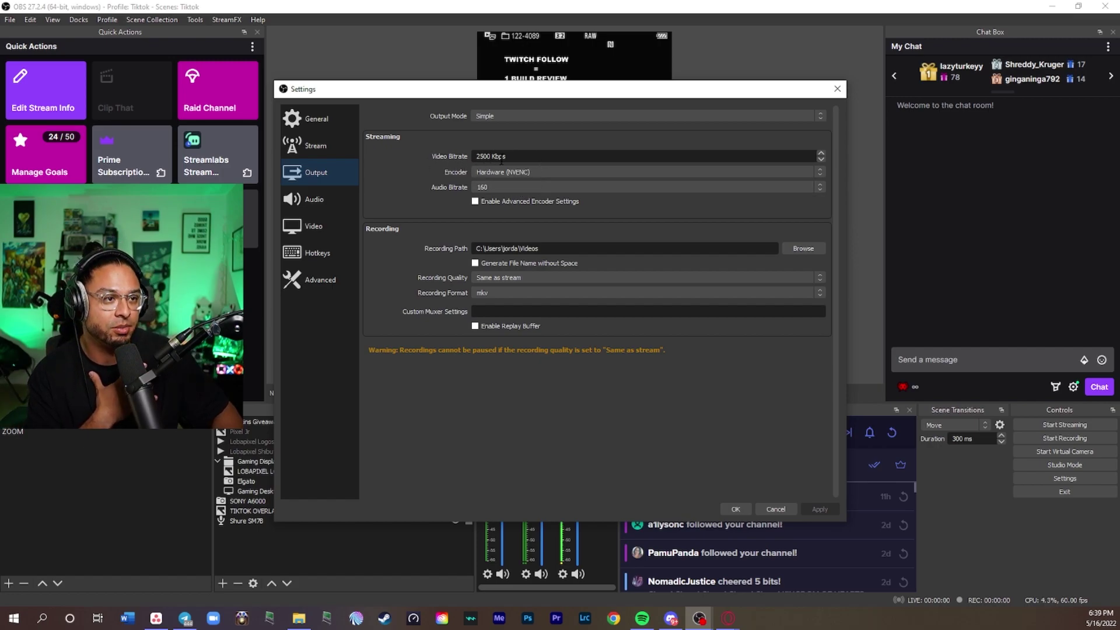
- Keep Simple output mode with 160 audio bitrate, then move on to the Audio page
{"action": "left_click", "coordinate": [492, 187]}
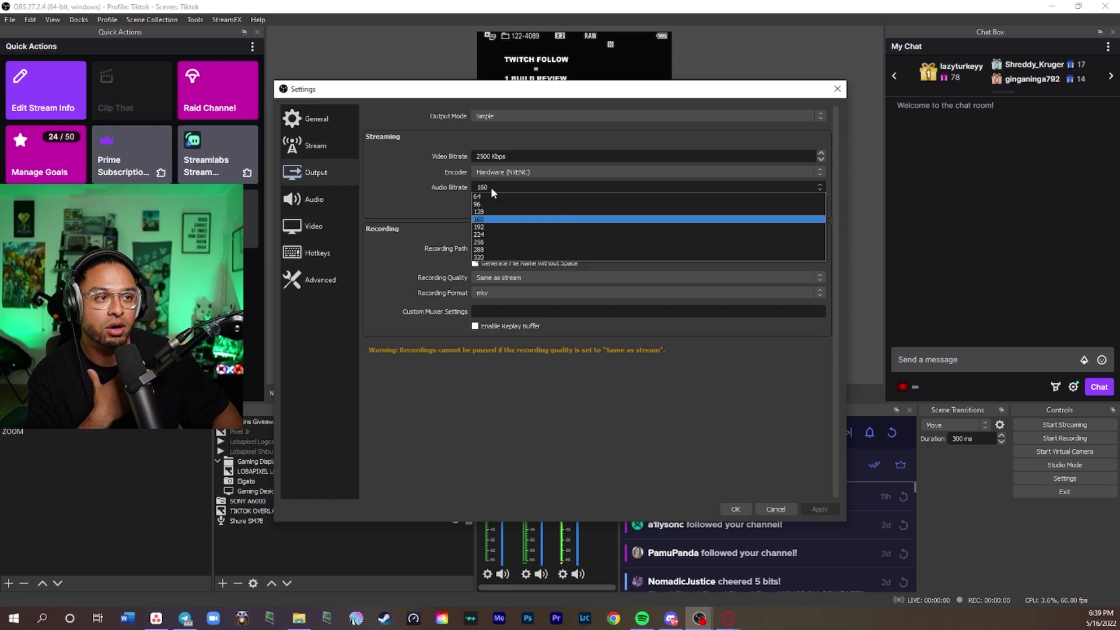
{"action": "left_click", "coordinate": [492, 187]}
{"action": "left_click", "coordinate": [554, 115]}
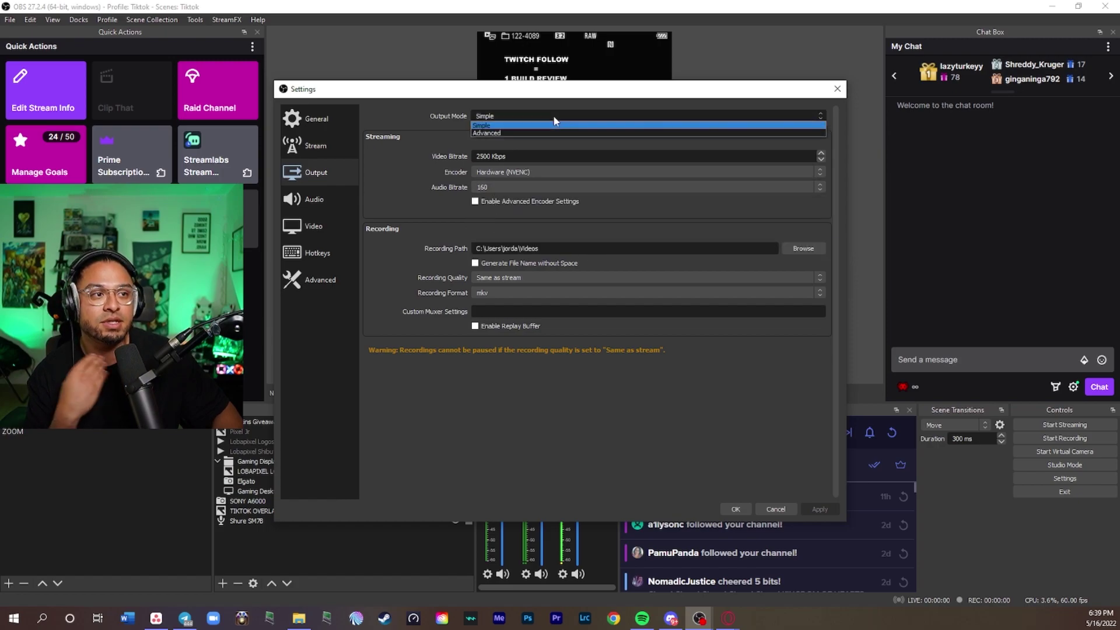
{"action": "left_click", "coordinate": [551, 124]}
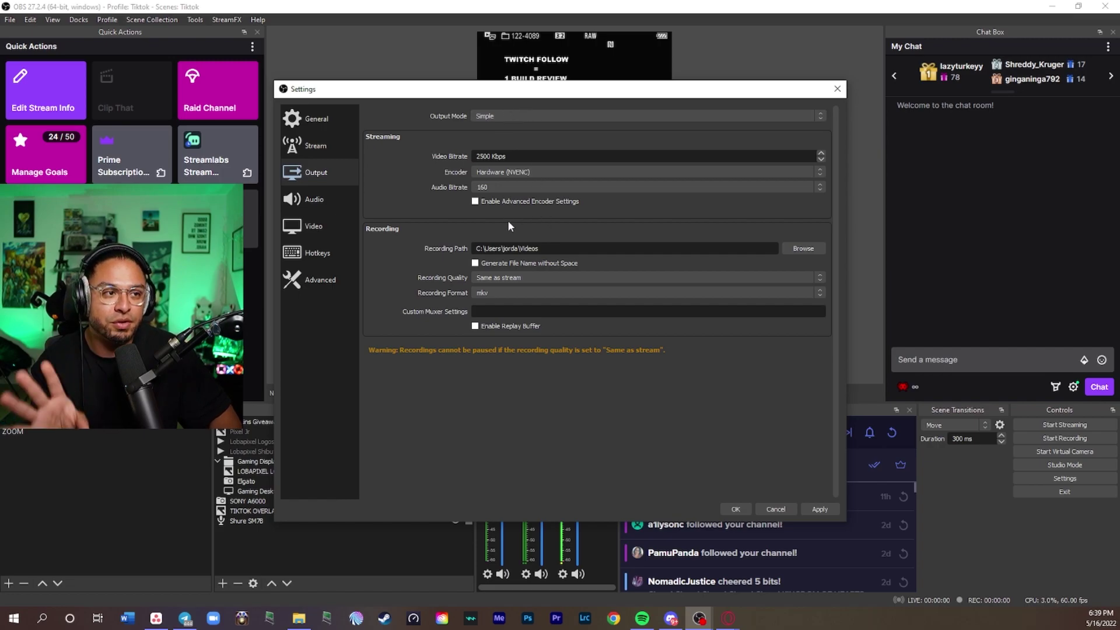
{"action": "left_click", "coordinate": [314, 199]}
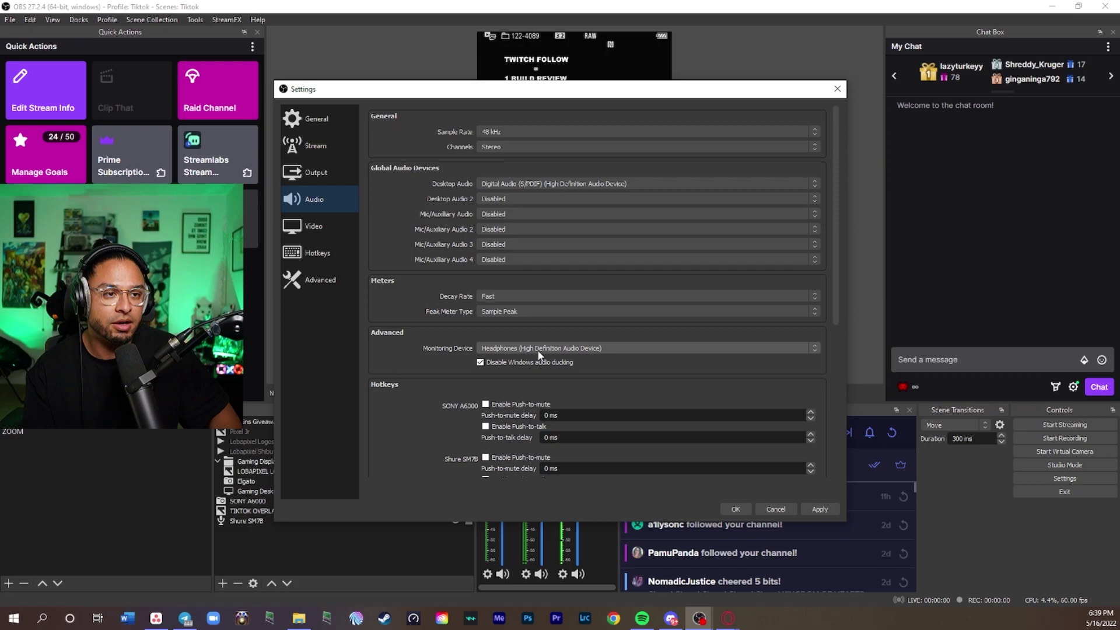
- Set video to 1080x1920 at 60 FPS with Lanczos downscaling and apply the settings
{"action": "left_click", "coordinate": [324, 226]}
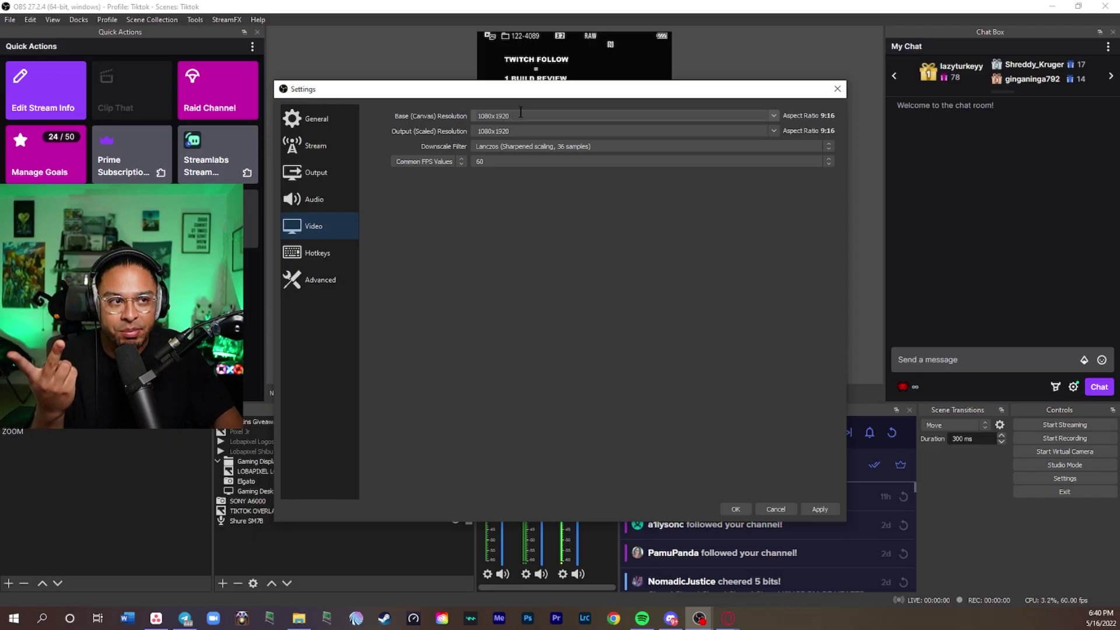
{"action": "left_click_drag", "start_coordinate": [525, 89], "coordinate": [671, 395]}
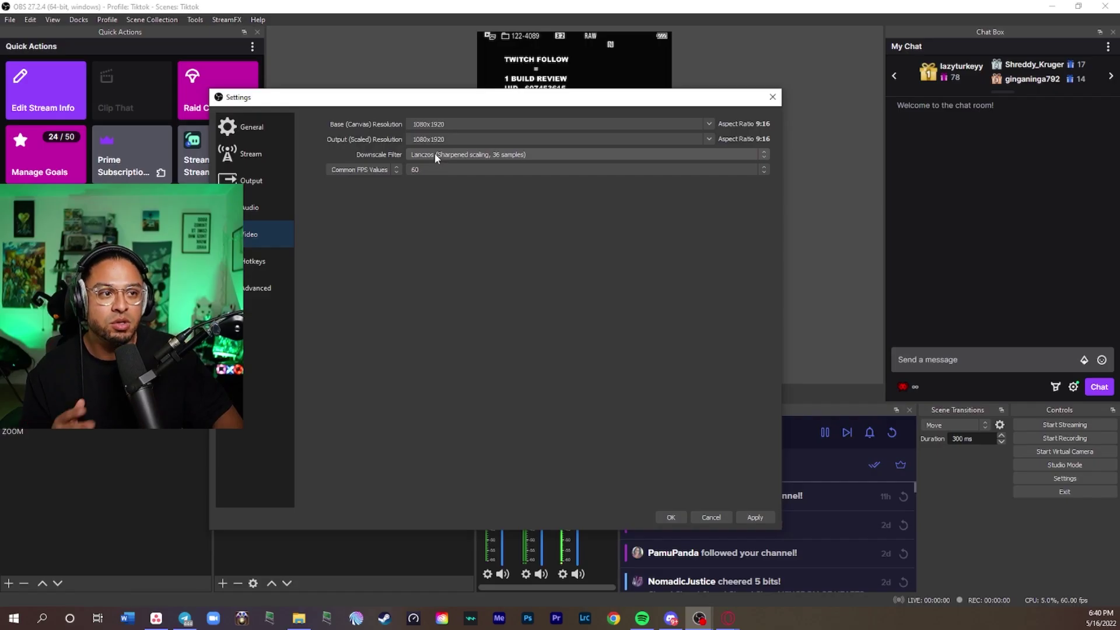
{"action": "left_click", "coordinate": [435, 154]}
{"action": "left_click", "coordinate": [420, 175]}
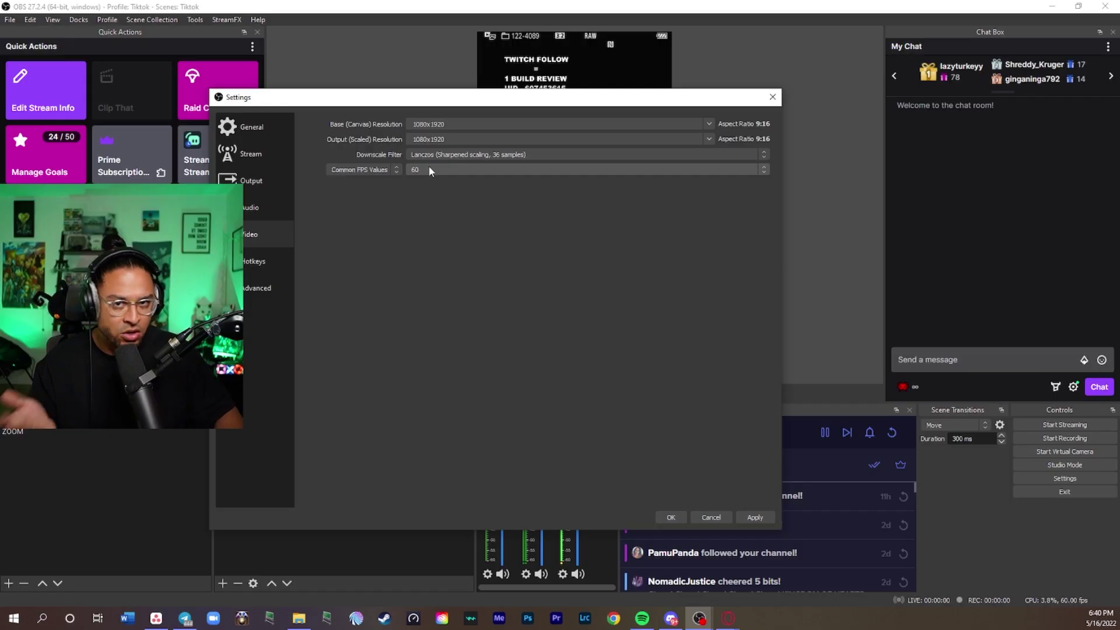
{"action": "left_click", "coordinate": [754, 517]}
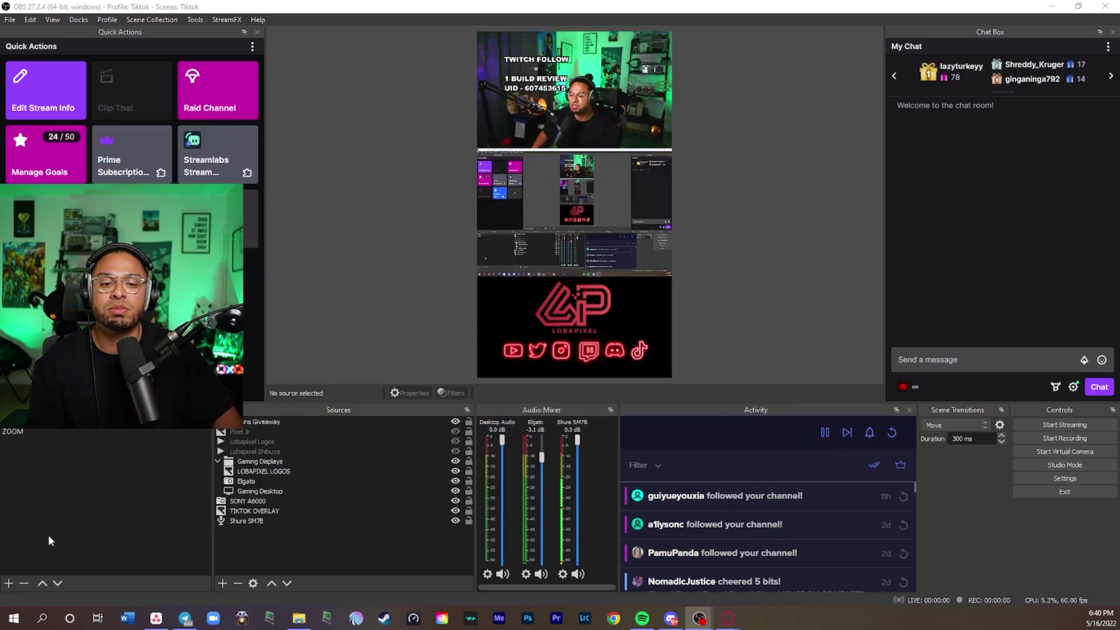
- Create a scene named 'Test tiktok Scene' and add the existing SONY A6000 camera to it
{"action": "left_click", "coordinate": [10, 584]}
{"action": "type", "text": "Test tiktok Scene"}
{"action": "key", "text": "Return"}
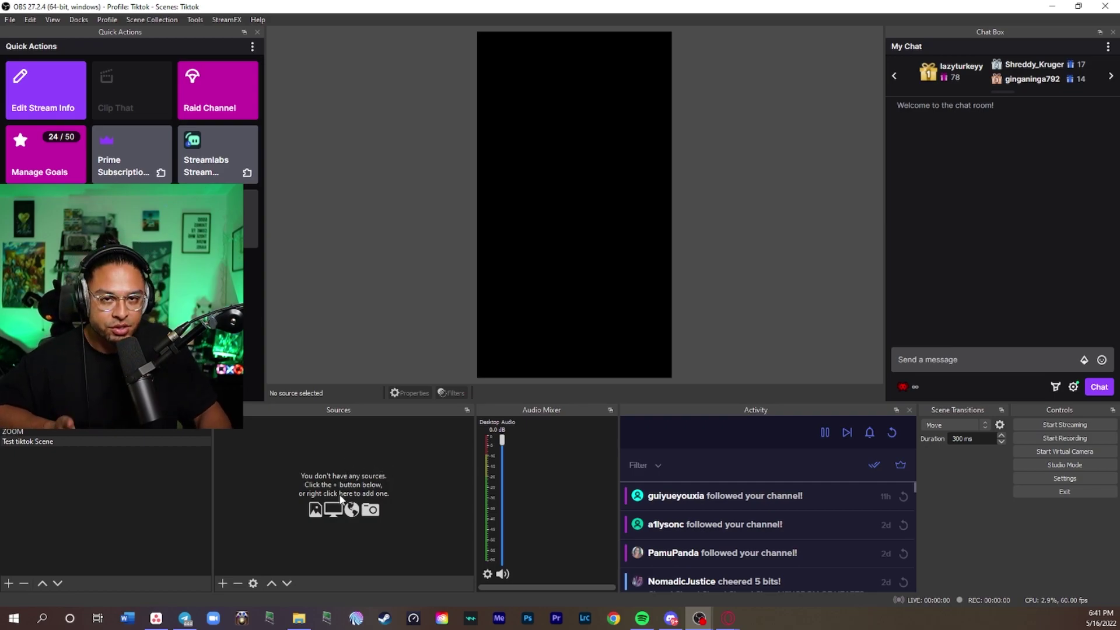
{"action": "left_click", "coordinate": [222, 584]}
{"action": "left_click", "coordinate": [262, 526]}
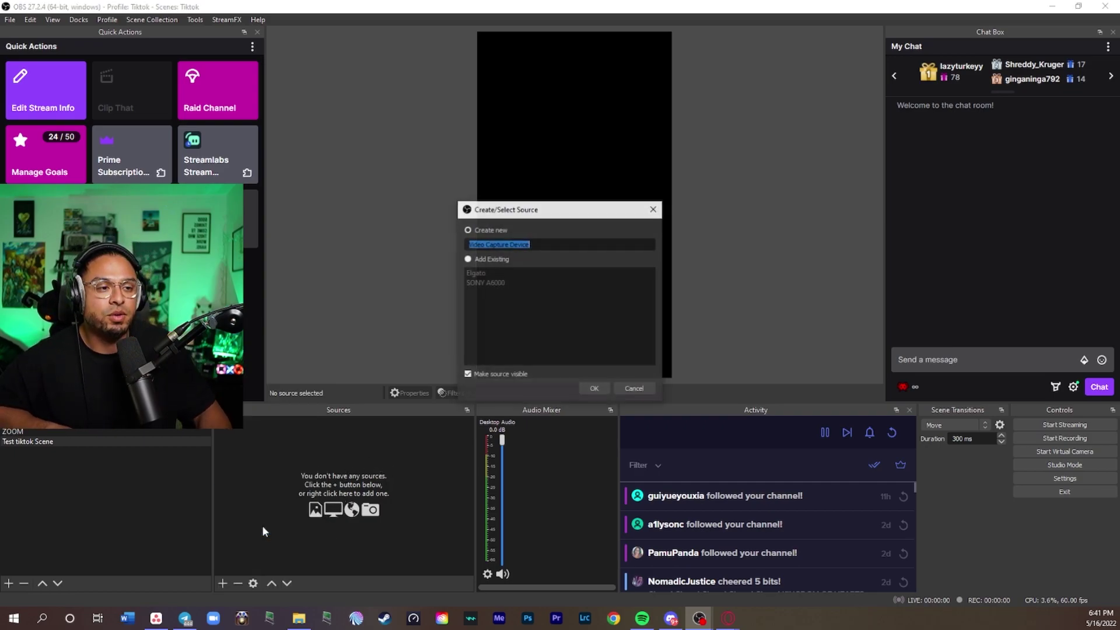
{"action": "left_click", "coordinate": [474, 283]}
{"action": "left_click", "coordinate": [595, 388]}
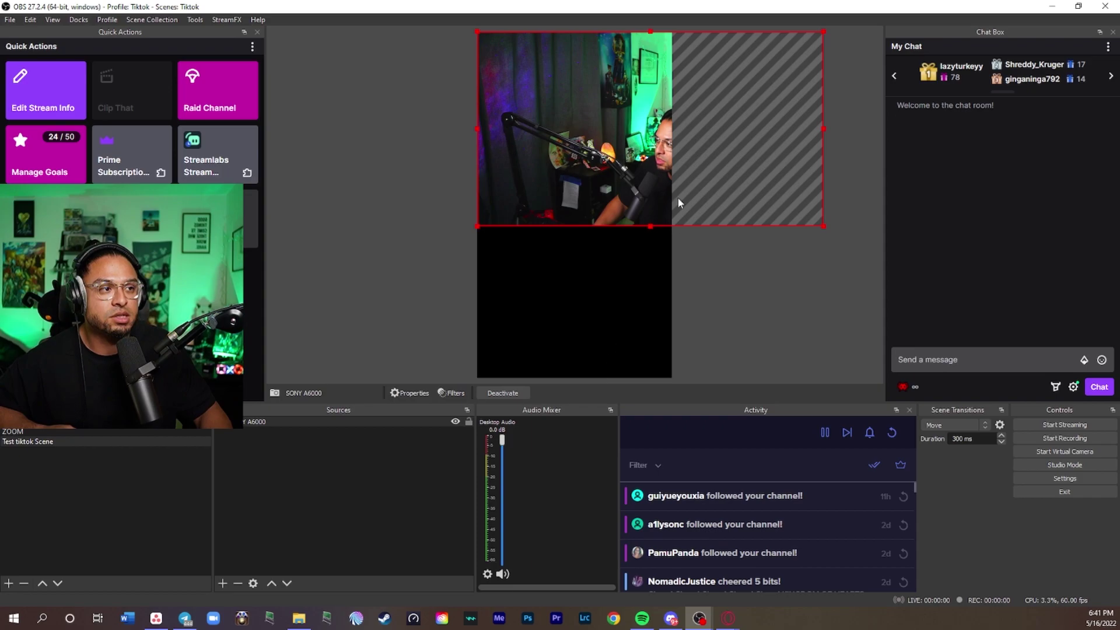
- Resize the SONY A6000 camera to snap across the full width of the canvas top
{"action": "left_click_drag", "start_coordinate": [678, 203], "coordinate": [572, 87]}
{"action": "left_click", "coordinate": [598, 253]}
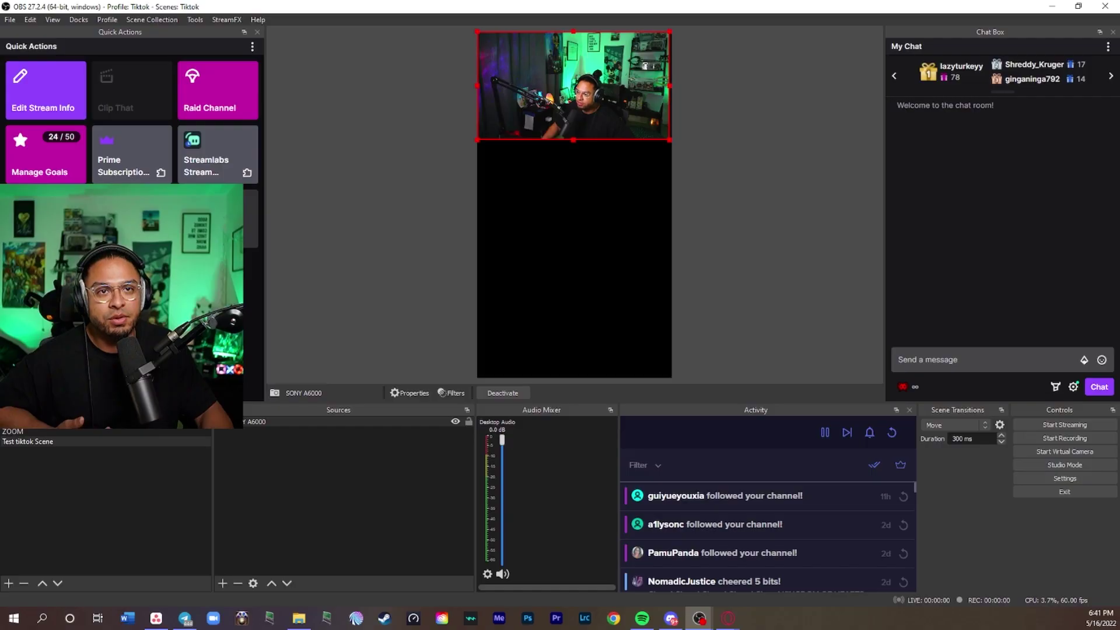
{"action": "left_click", "coordinate": [16, 20]}
{"action": "left_click", "coordinate": [35, 61]}
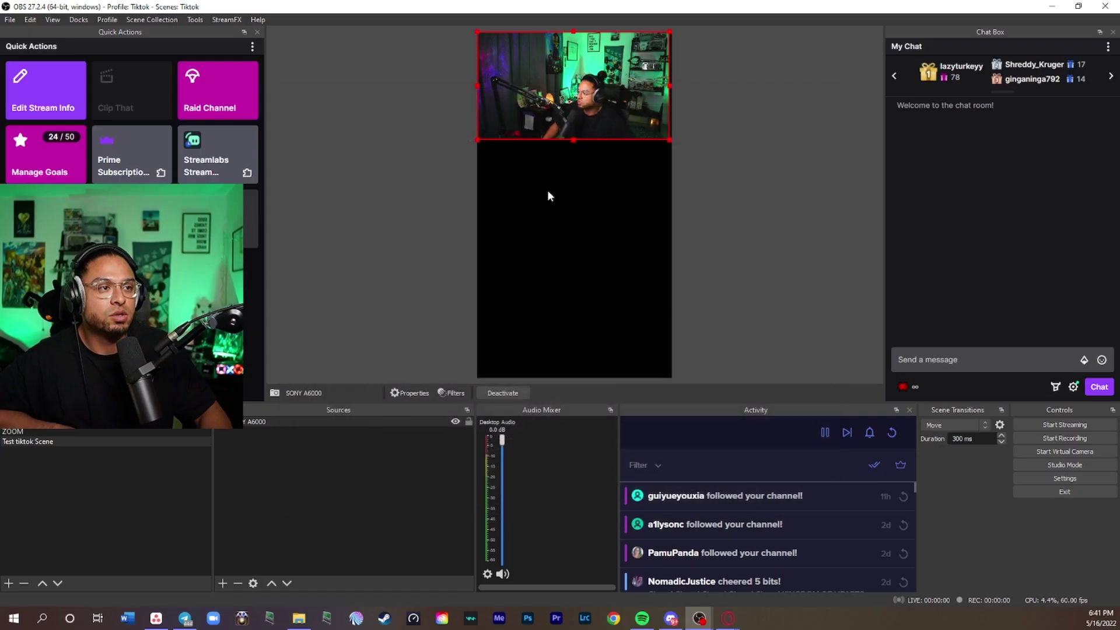
{"action": "mouse_move", "coordinate": [552, 117]}
{"action": "left_mouse_down"}
{"action": "mouse_move", "coordinate": [611, 128]}
{"action": "mouse_move", "coordinate": [551, 118]}
{"action": "left_mouse_up"}
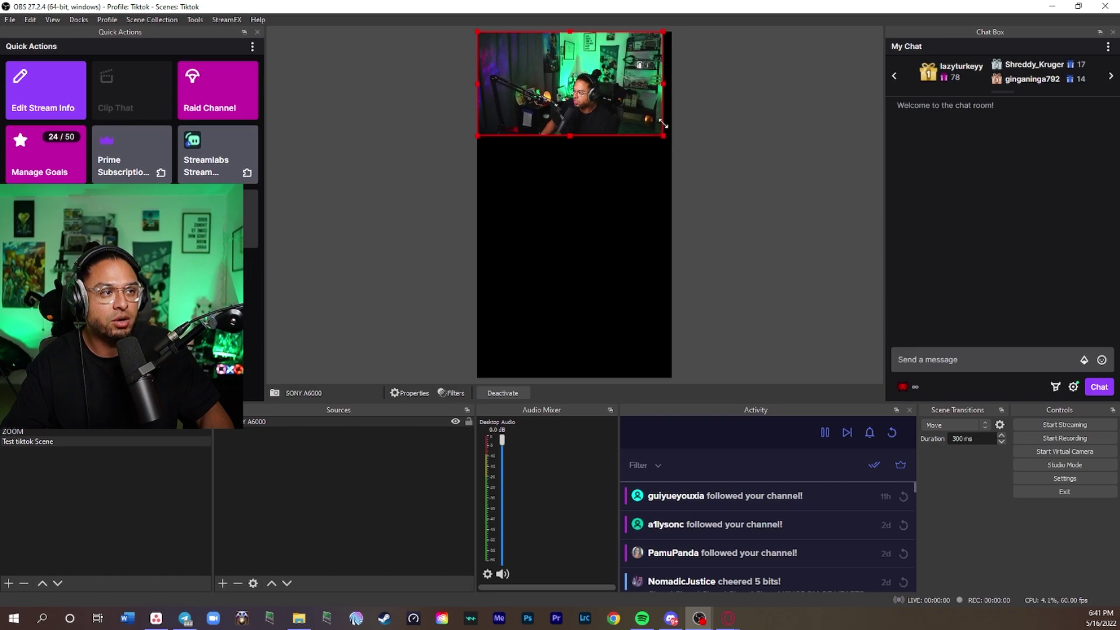
{"action": "left_click", "coordinate": [736, 152]}
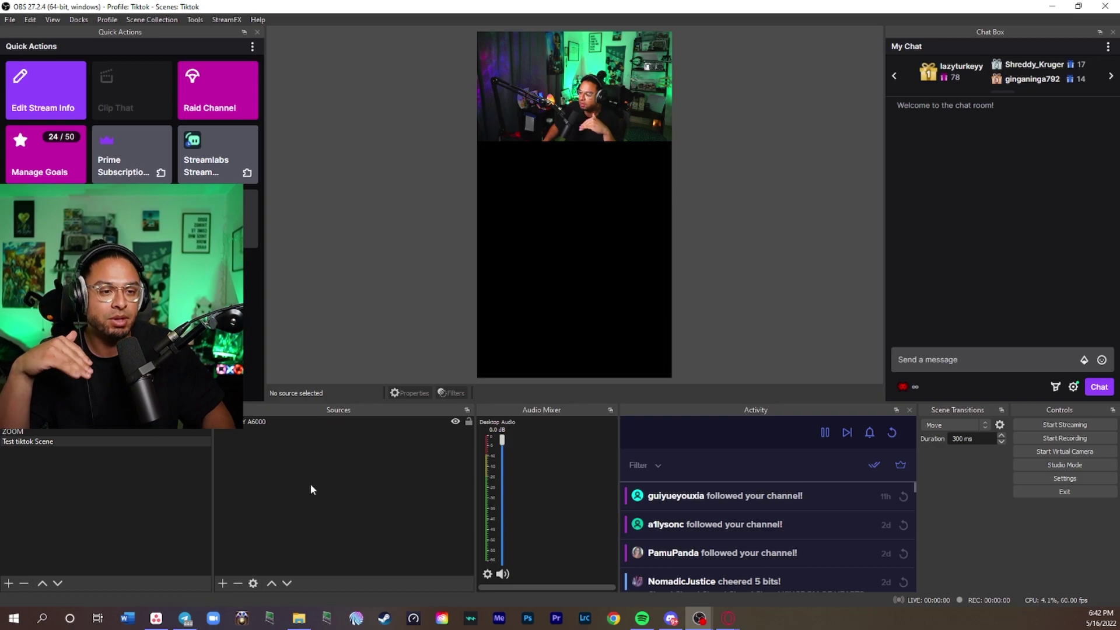
- Add the existing Elgato video capture source to the scene
{"action": "left_click", "coordinate": [222, 583]}
{"action": "left_click", "coordinate": [264, 525]}
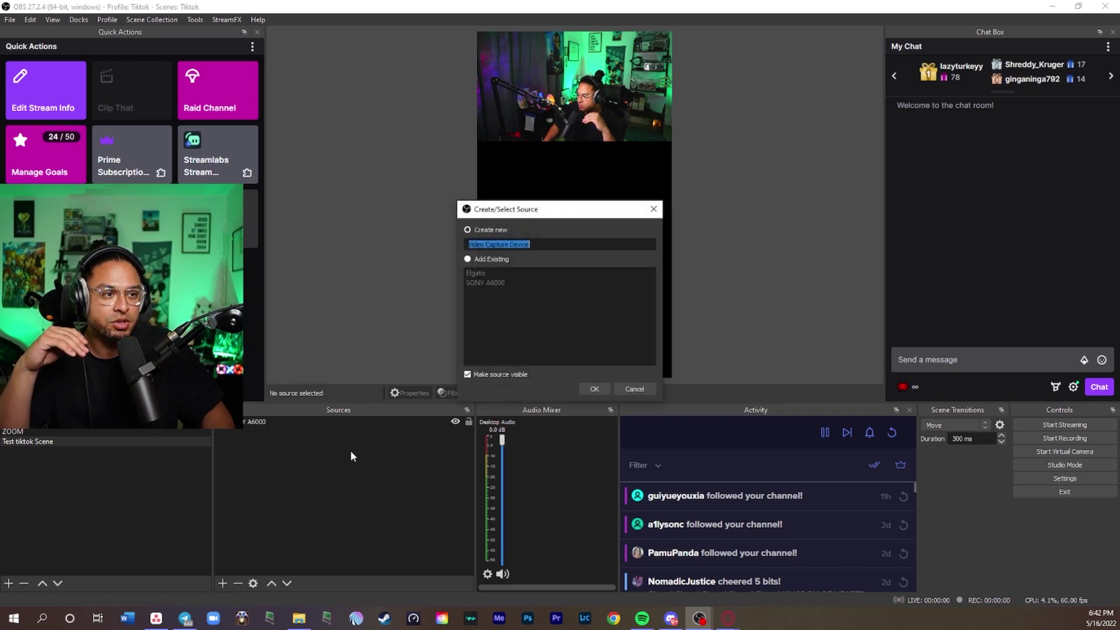
{"action": "left_click", "coordinate": [486, 274]}
{"action": "left_click", "coordinate": [595, 390]}
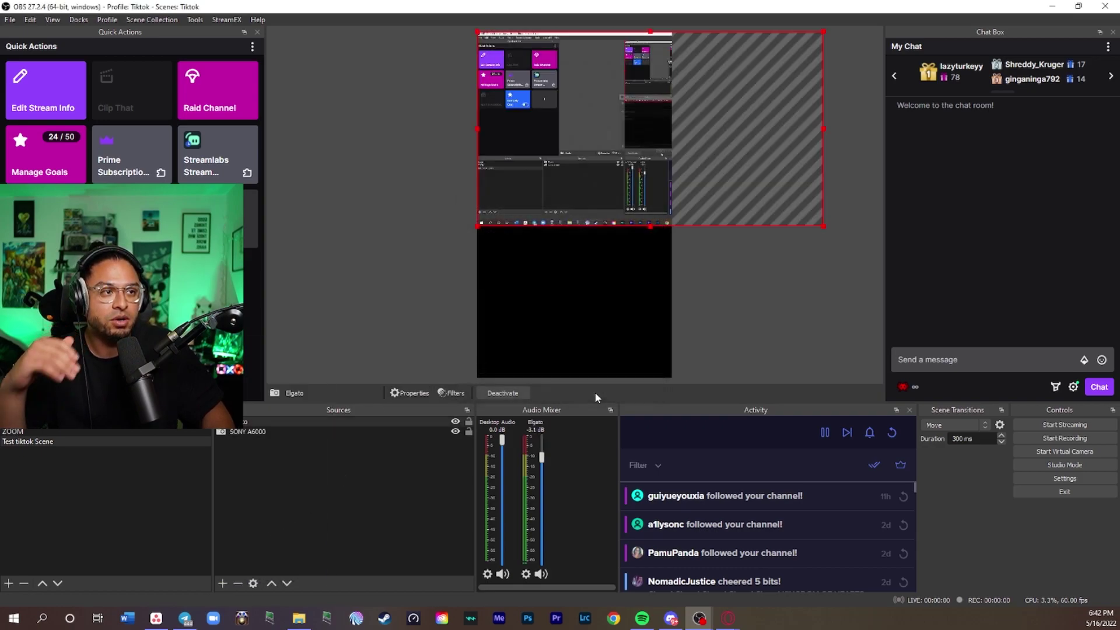
- Resize and position the Elgato capture full-width directly beneath the camera
{"action": "left_click_drag", "start_coordinate": [579, 150], "coordinate": [578, 188]}
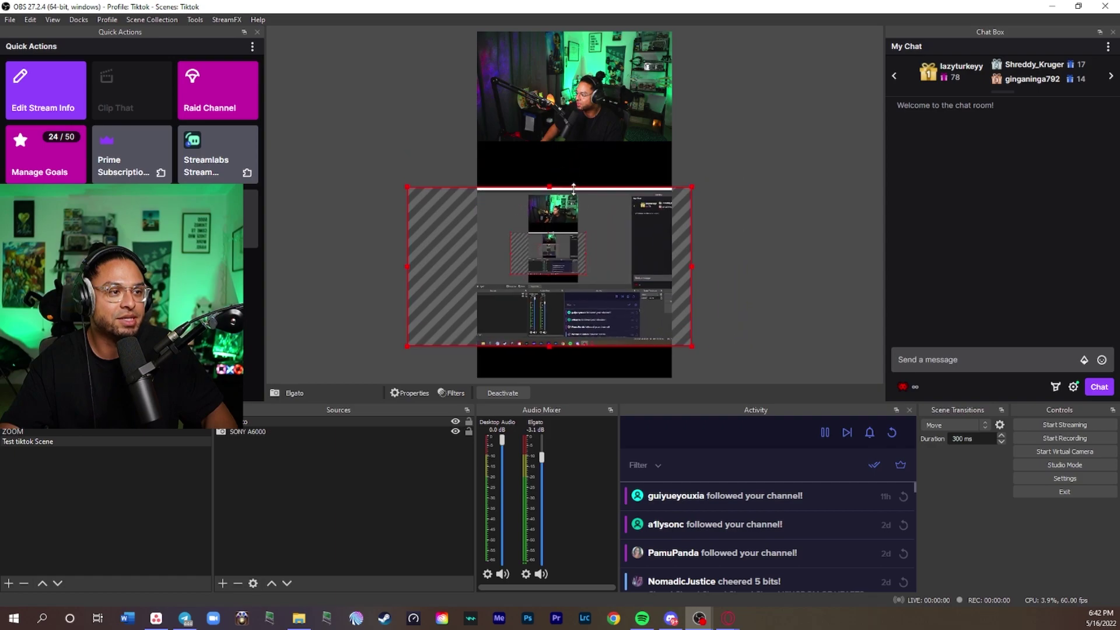
{"action": "left_click_drag", "start_coordinate": [692, 350], "coordinate": [674, 278]}
{"action": "left_click_drag", "start_coordinate": [633, 239], "coordinate": [635, 213]}
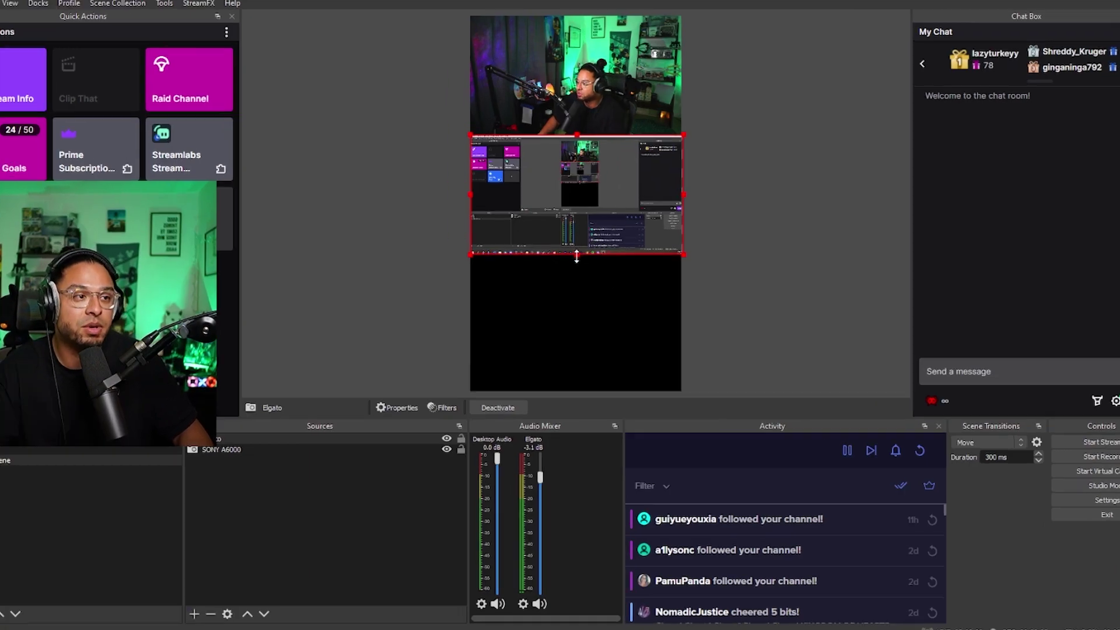
{"action": "left_click_drag", "start_coordinate": [586, 250], "coordinate": [566, 323]}
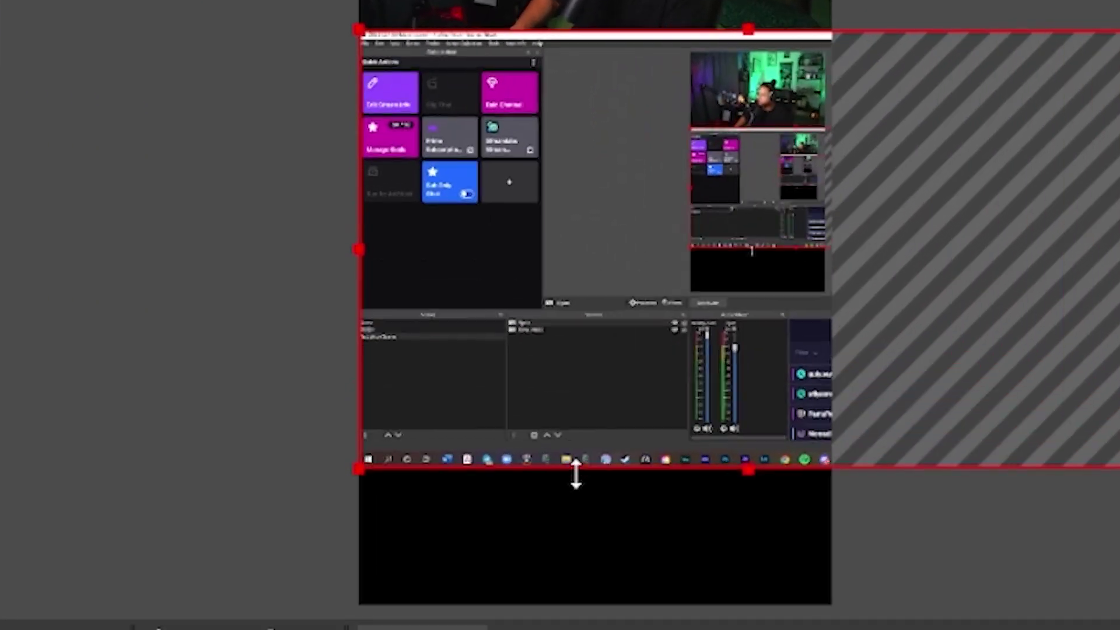
{"action": "left_click_drag", "start_coordinate": [607, 258], "coordinate": [577, 307]}
{"action": "left_click_drag", "start_coordinate": [600, 433], "coordinate": [518, 316]}
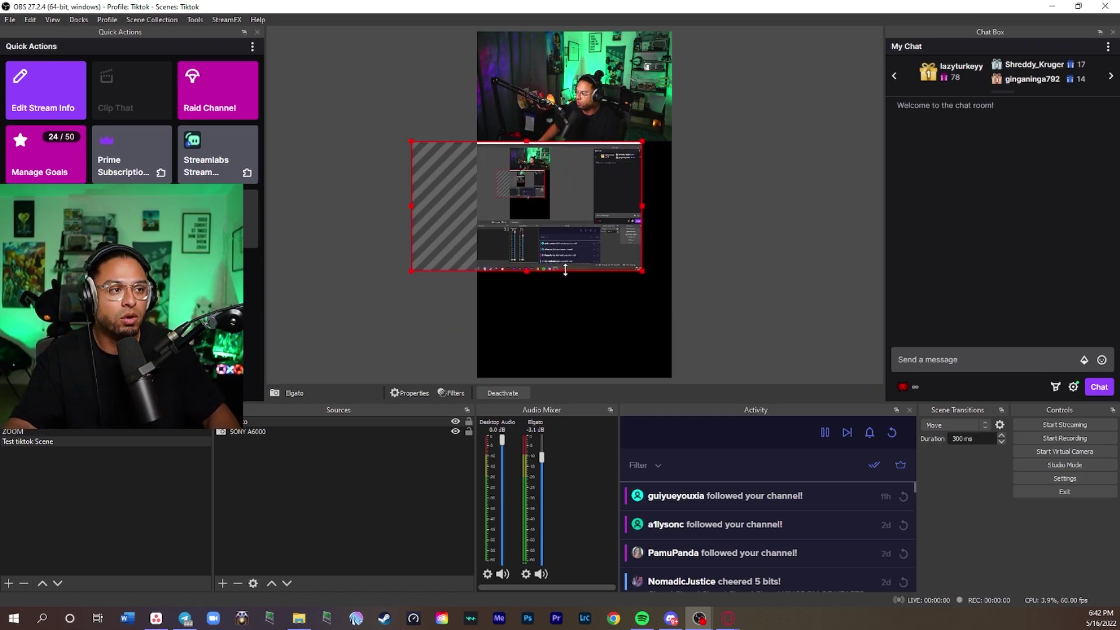
{"action": "left_click_drag", "start_coordinate": [566, 269], "coordinate": [565, 257]}
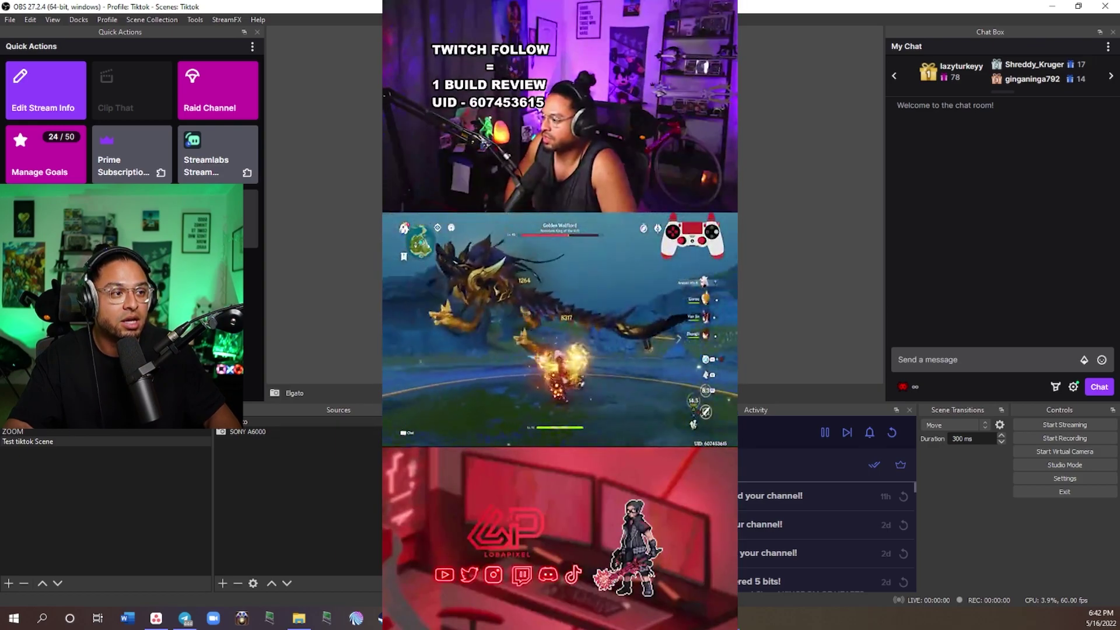
{"action": "left_click", "coordinate": [569, 288]}
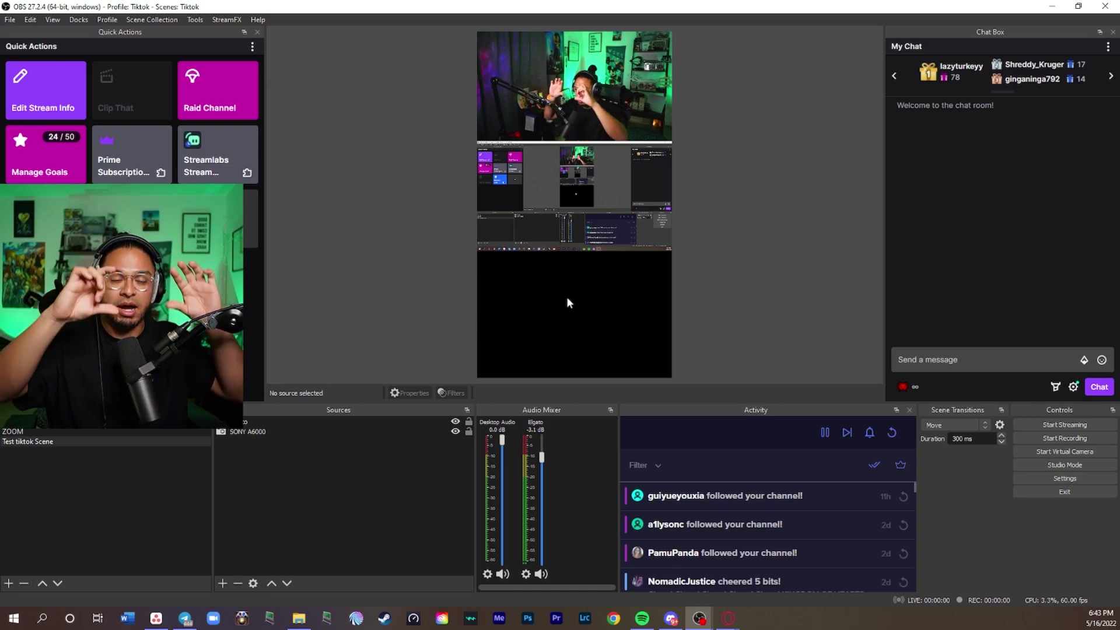
- Add the existing LOBAPIXEL LOGOS image and stretch it across the empty bottom of the canvas
{"action": "left_click", "coordinate": [224, 583]}
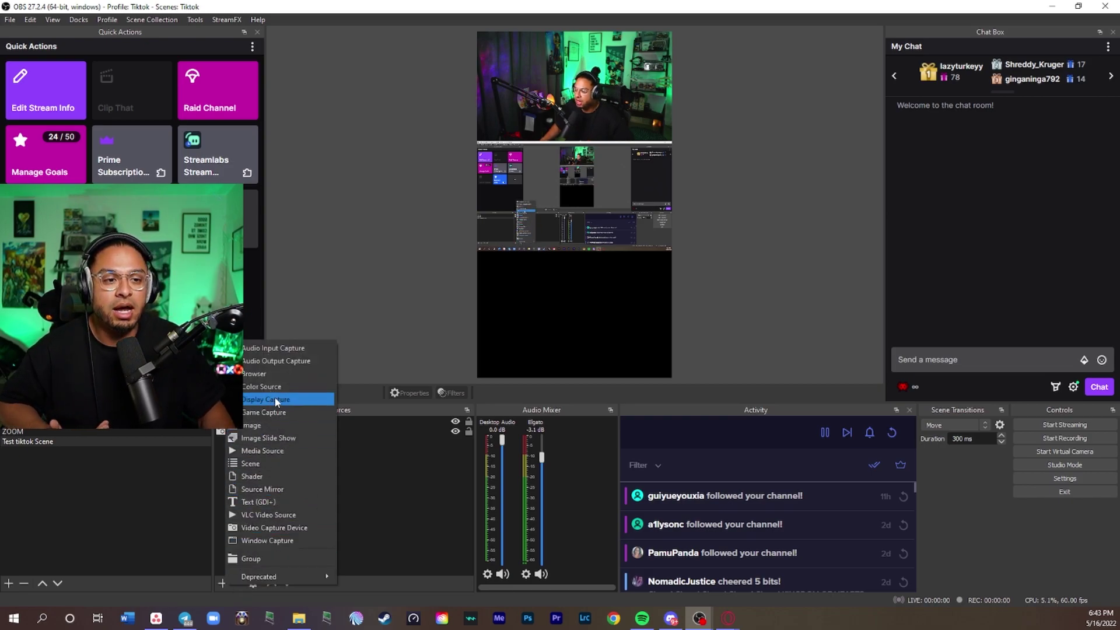
{"action": "left_click", "coordinate": [274, 426]}
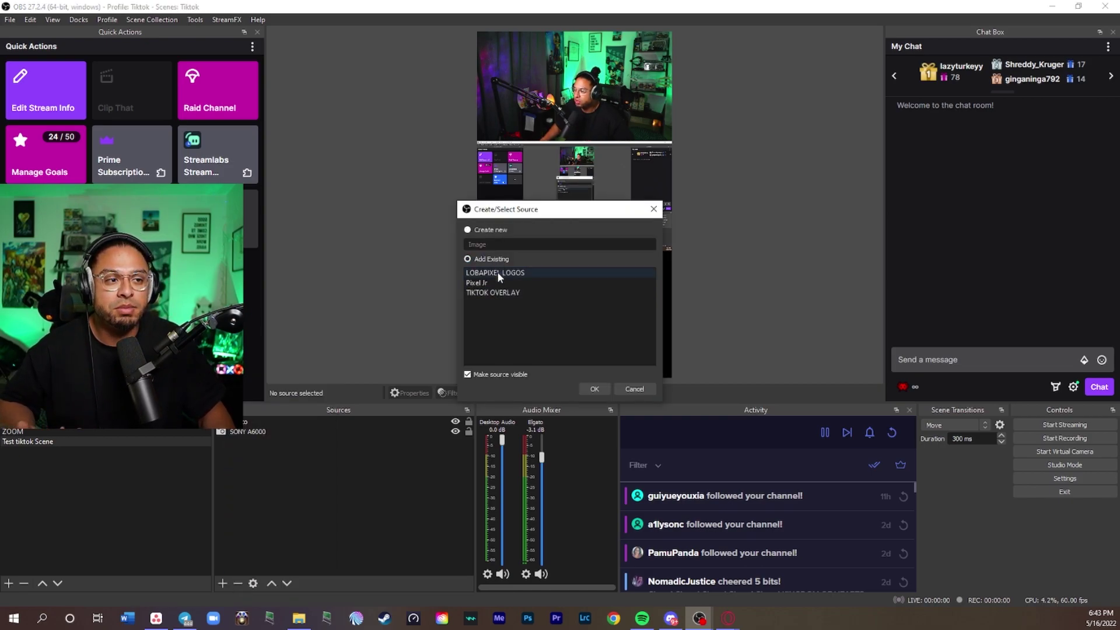
{"action": "left_click", "coordinate": [497, 273]}
{"action": "left_click", "coordinate": [594, 389]}
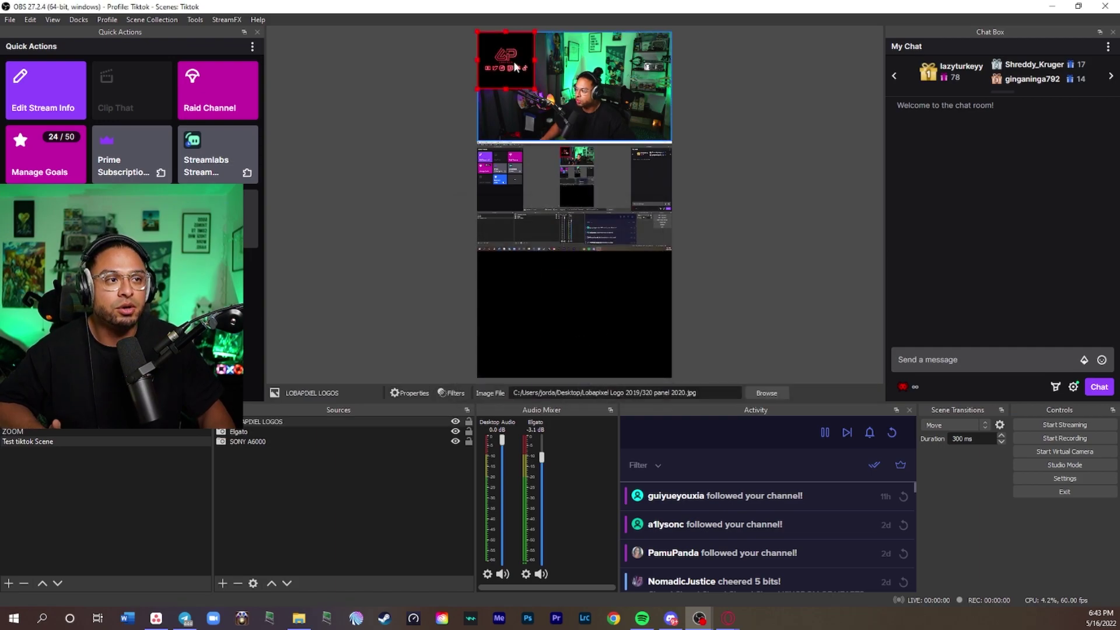
{"action": "left_click_drag", "start_coordinate": [516, 67], "coordinate": [673, 312]}
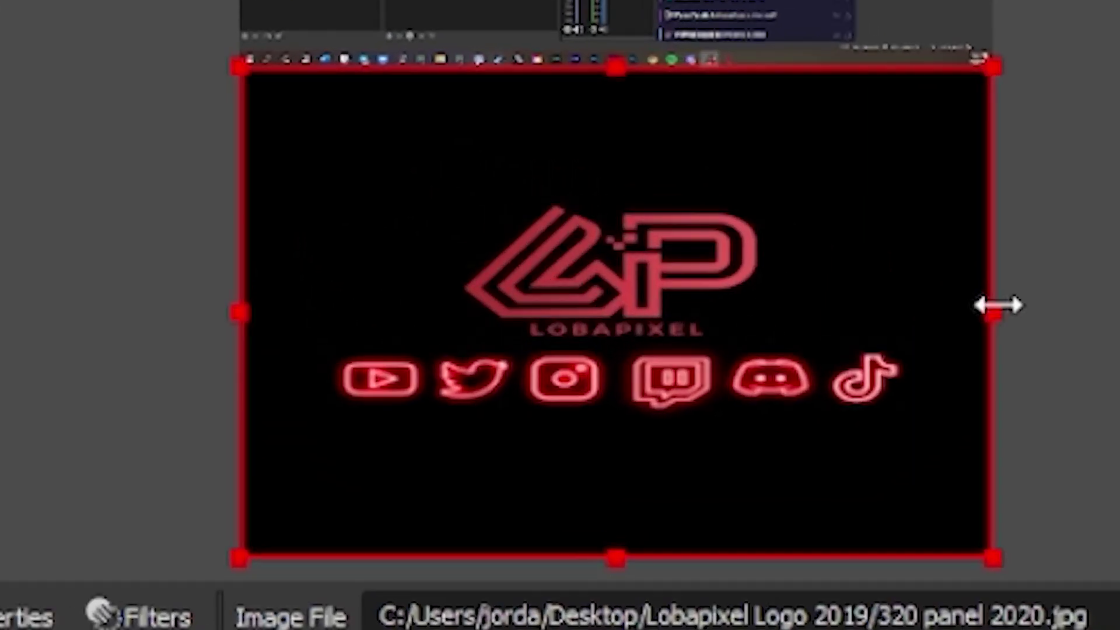
{"action": "left_click", "coordinate": [691, 294]}
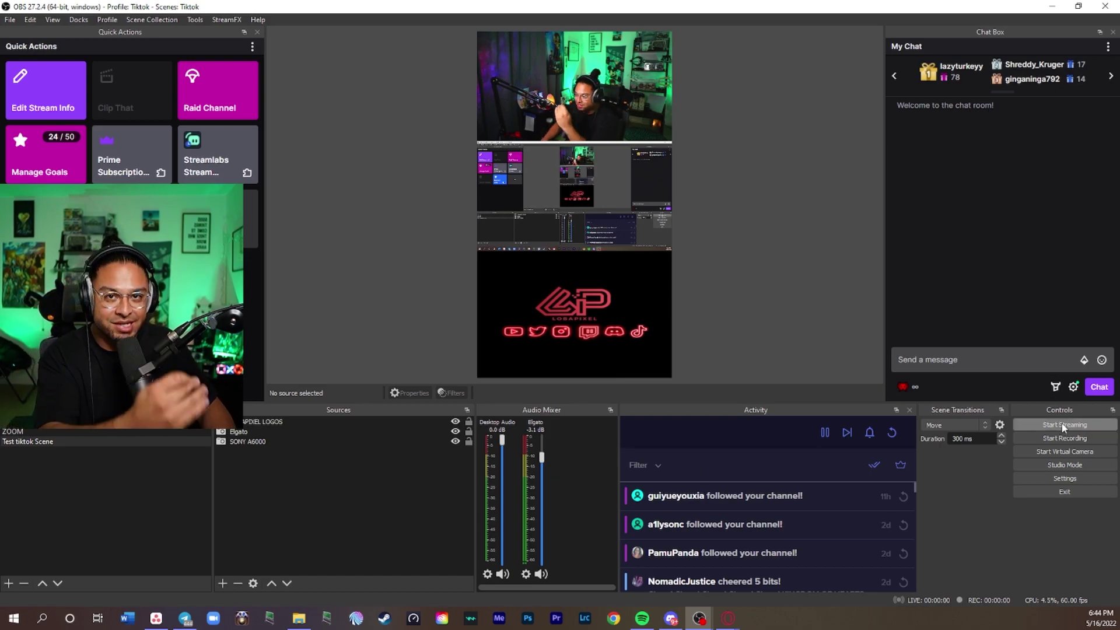
- Show Opera's taskbar previews of the open YouTube Studio and TikTok windows
{"action": "left_click", "coordinate": [728, 618]}
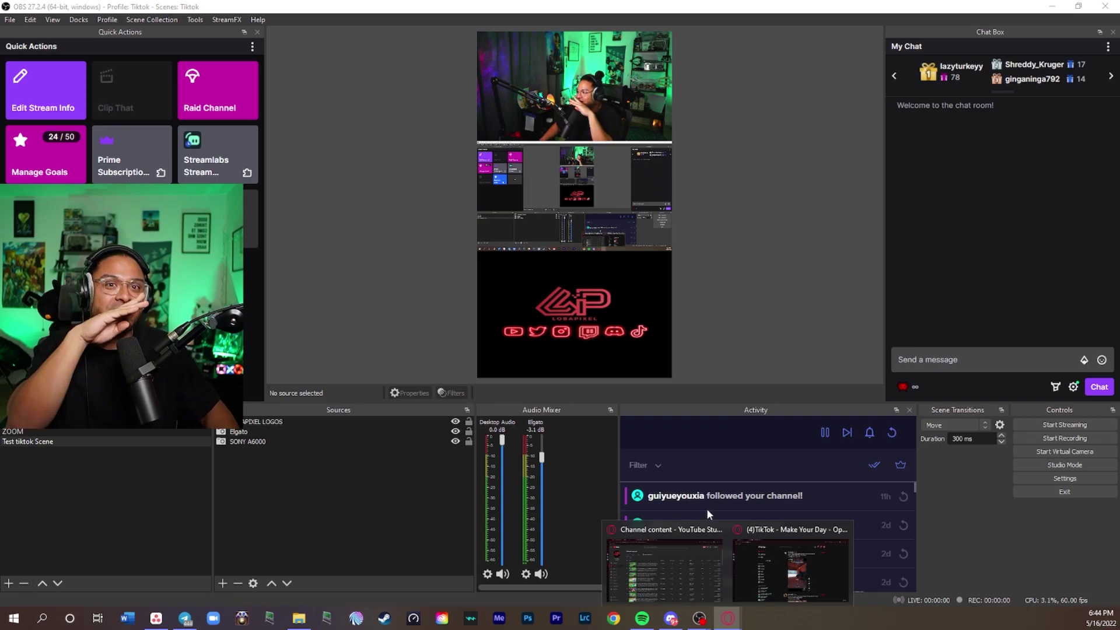